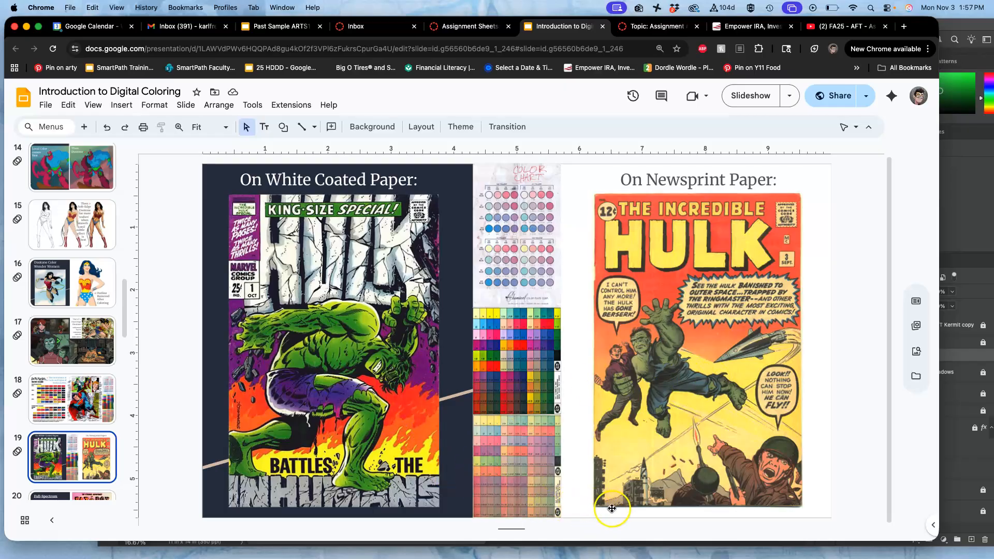
# Review the local color and duotone slide, the watercolor limitations slide and the paper comparison slide, ending on the Full-Spectrum slide.
pyautogui.click(707, 405)
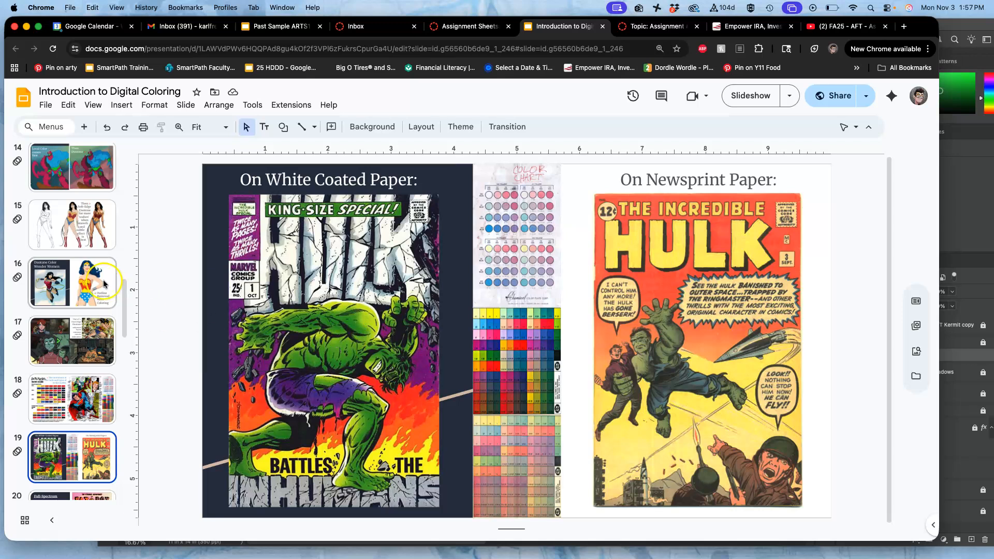
pyautogui.click(82, 185)
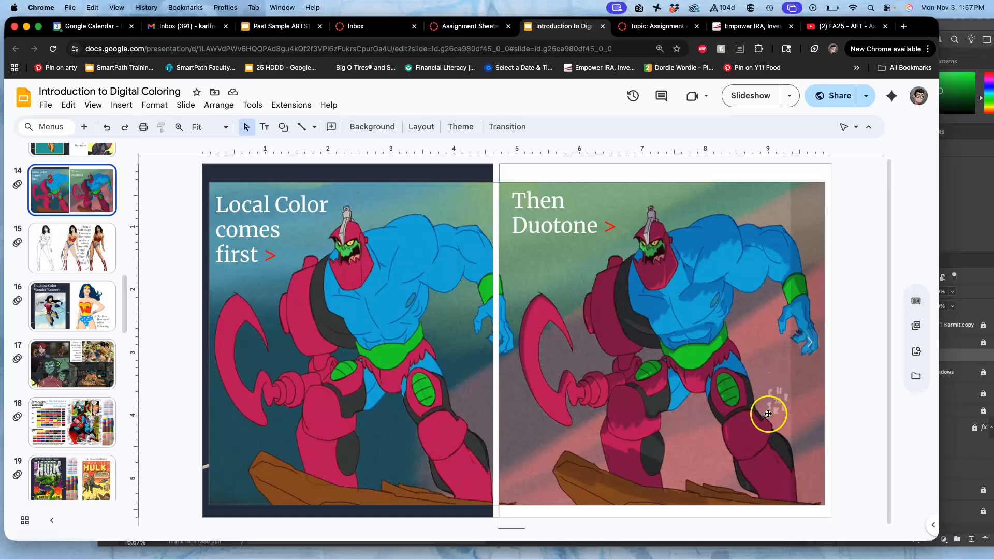
pyautogui.click(70, 435)
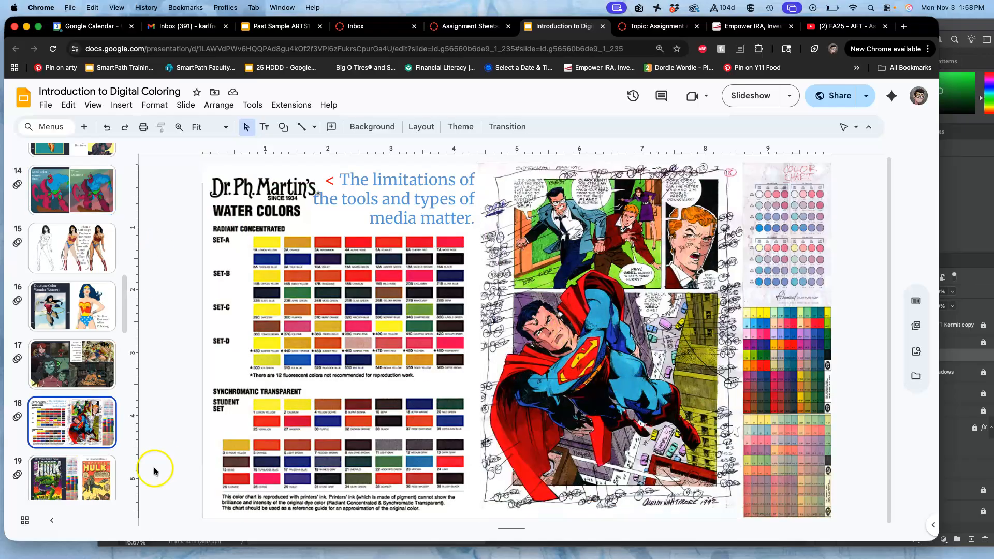
pyautogui.click(75, 476)
pyautogui.scroll(-2, 76, 479)
pyautogui.click(77, 472)
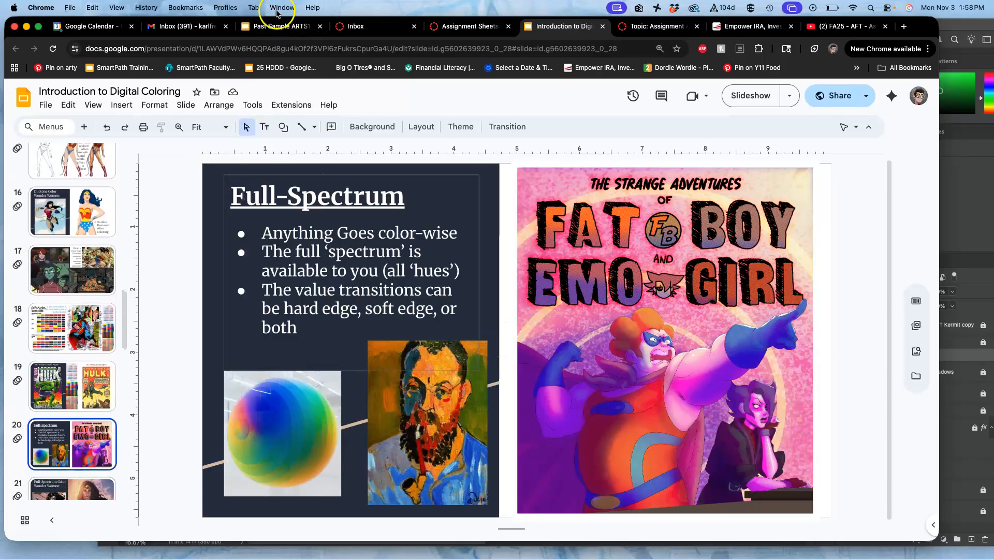
# Bring up the Assignment #5 (Color Spot Illustration) discussion page at its Digital Coloring Primer chart.
pyautogui.click(472, 29)
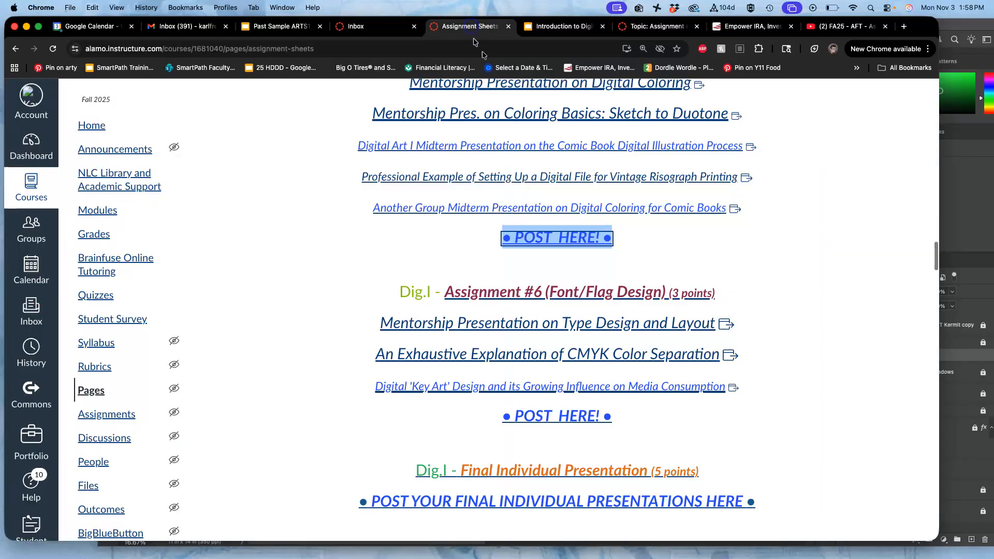
pyautogui.click(657, 27)
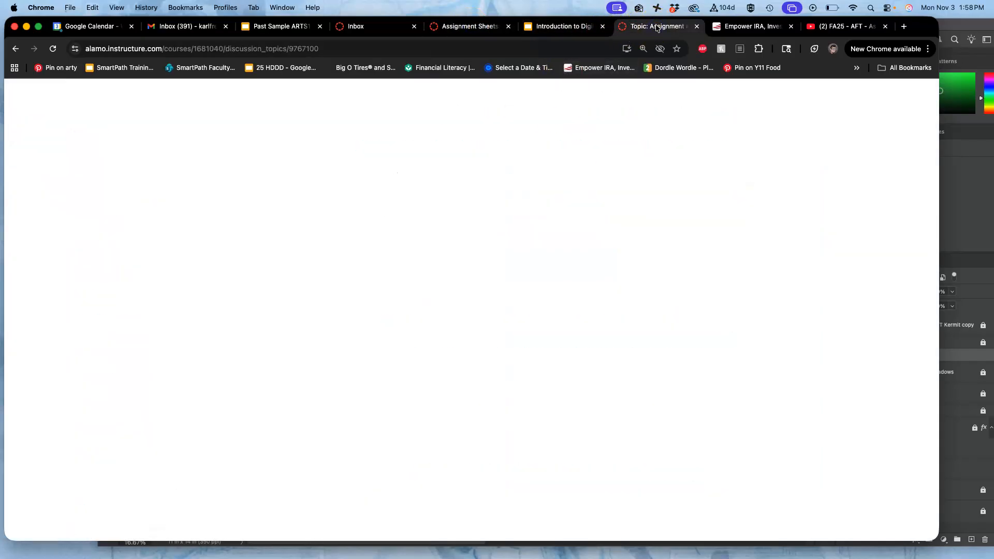
pyautogui.scroll(3, 543, 195)
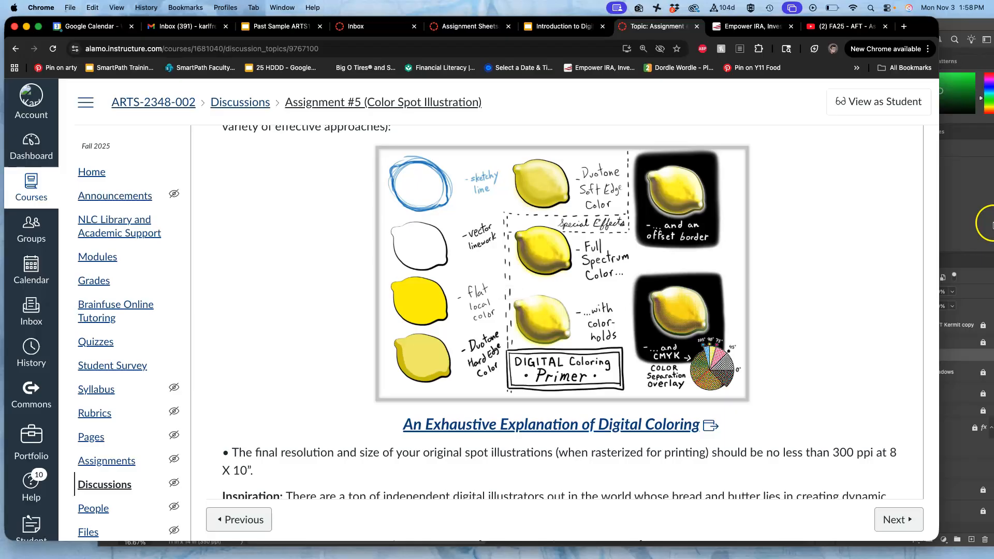
# Switch to the Kermitzilla artwork in Photoshop and toggle the DUOTONE HARD-EDGE Shadows layer off and on to compare the shading.
pyautogui.click(991, 226)
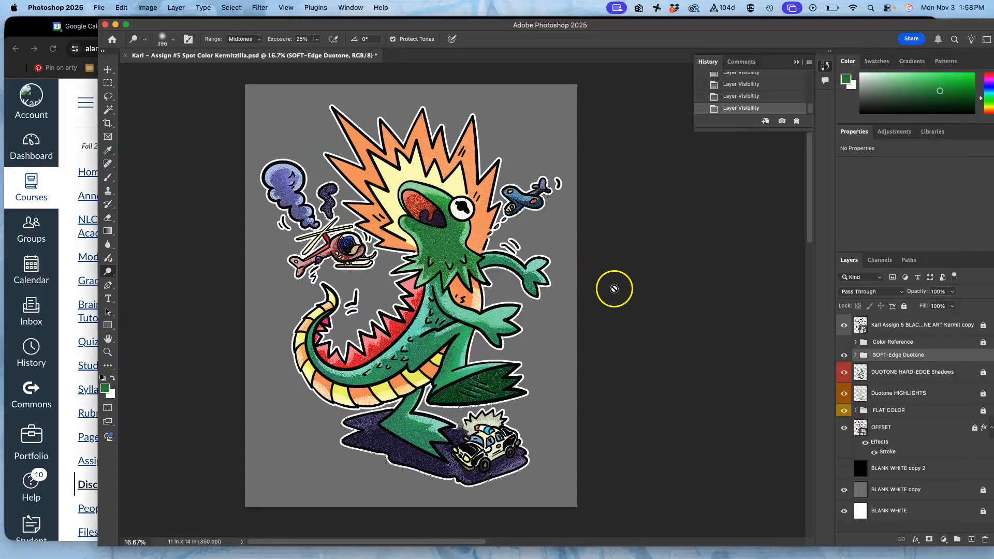
pyautogui.click(845, 356)
pyautogui.click(846, 357)
pyautogui.click(845, 374)
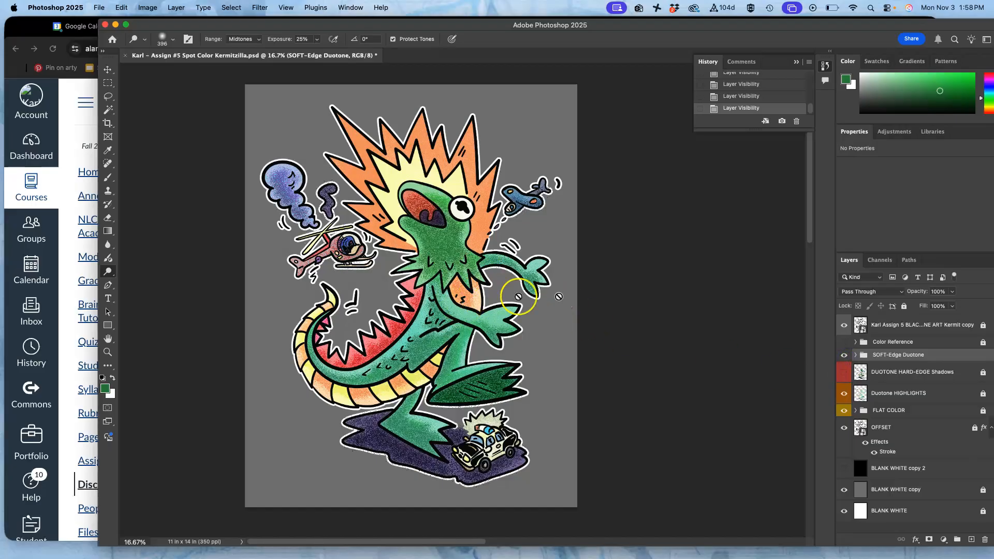
pyautogui.click(843, 373)
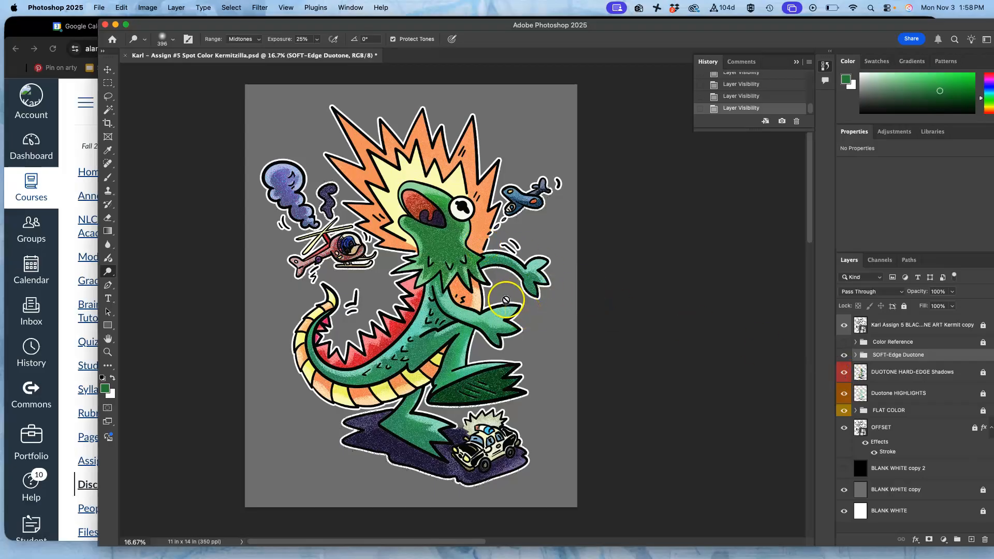
# Return to the Assignment #5 page in Chrome and enlarge it to examine the Digital Coloring Primer's lemon examples.
pyautogui.click(69, 139)
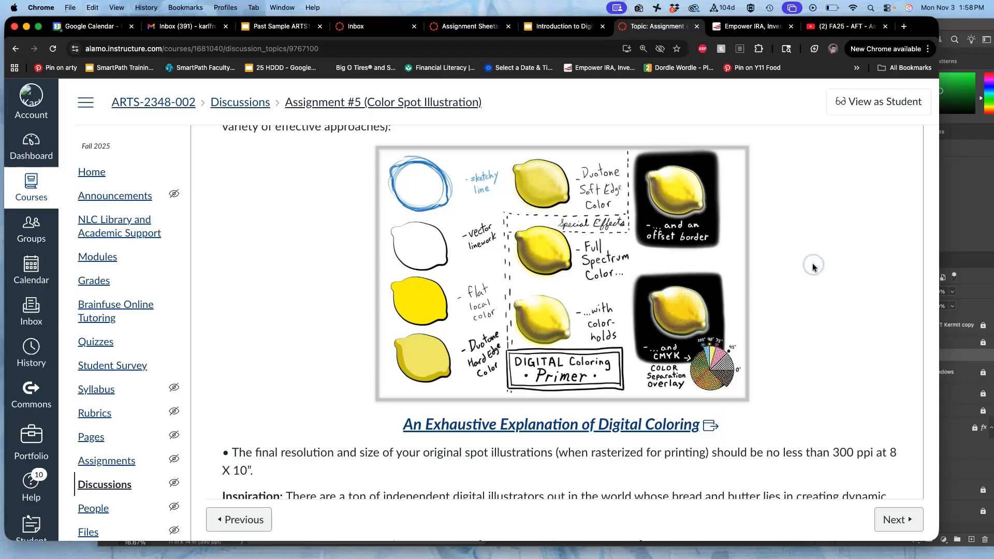
pyautogui.press('super+equal')
pyautogui.press('super+equal')
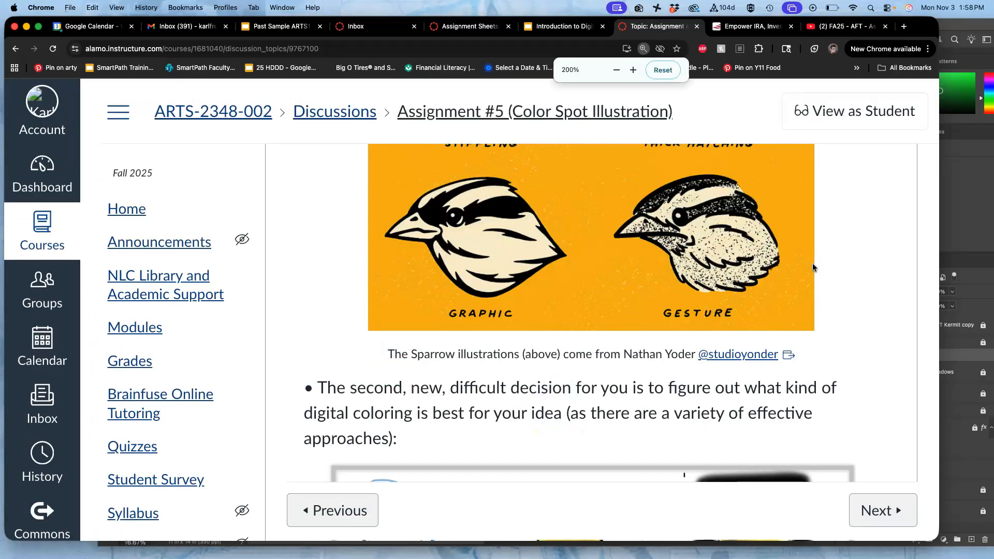
pyautogui.press('super+equal')
pyautogui.scroll(-10, 679, 386)
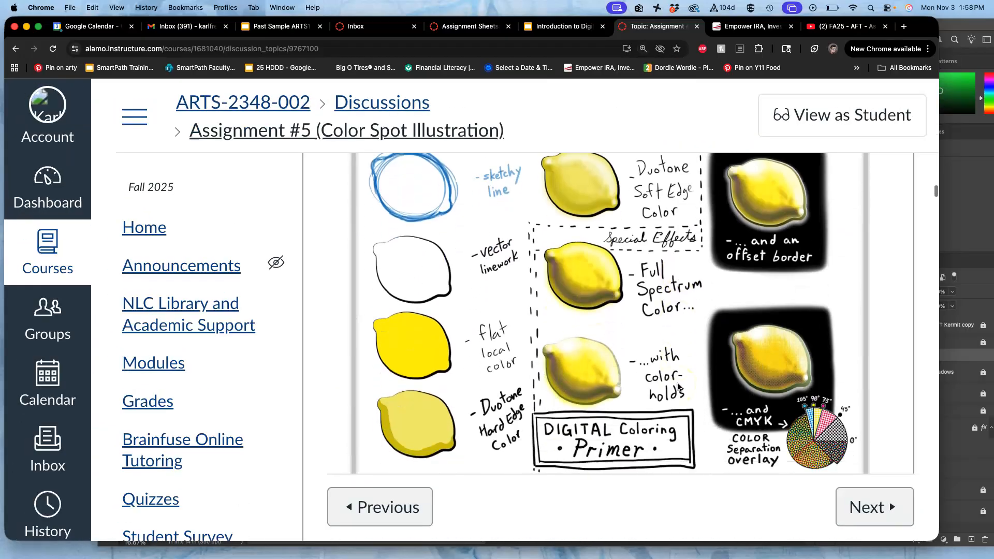
pyautogui.scroll(-1, 678, 387)
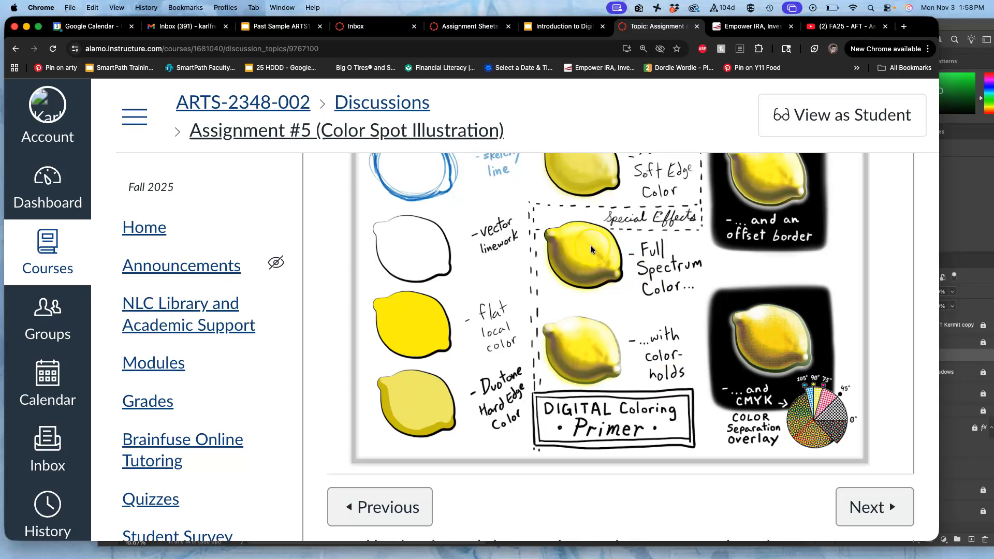
pyautogui.scroll(2, 588, 244)
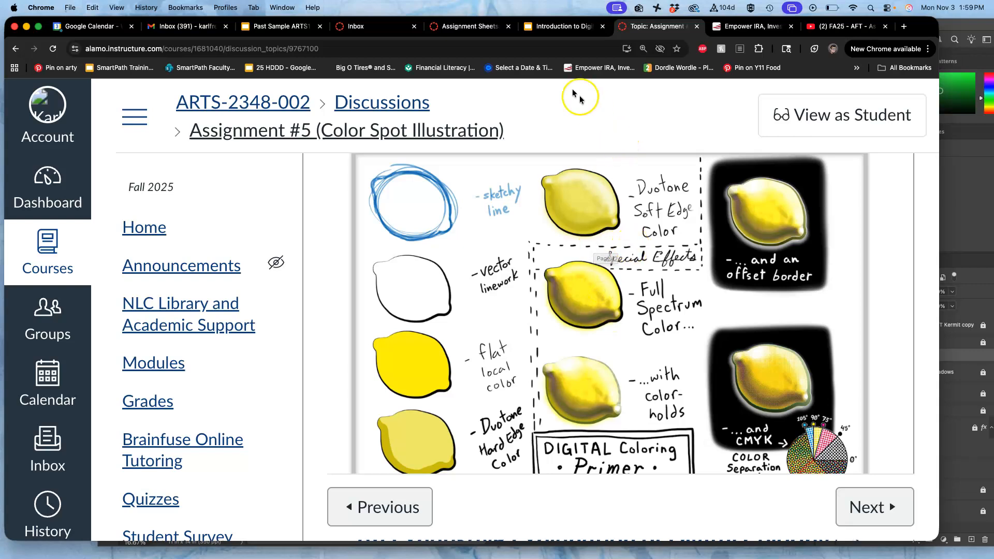
# Return to the Introduction to Digital Coloring slides and compare the Duotone slide with the Full-Spectrum slide.
pyautogui.click(555, 31)
pyautogui.click(634, 274)
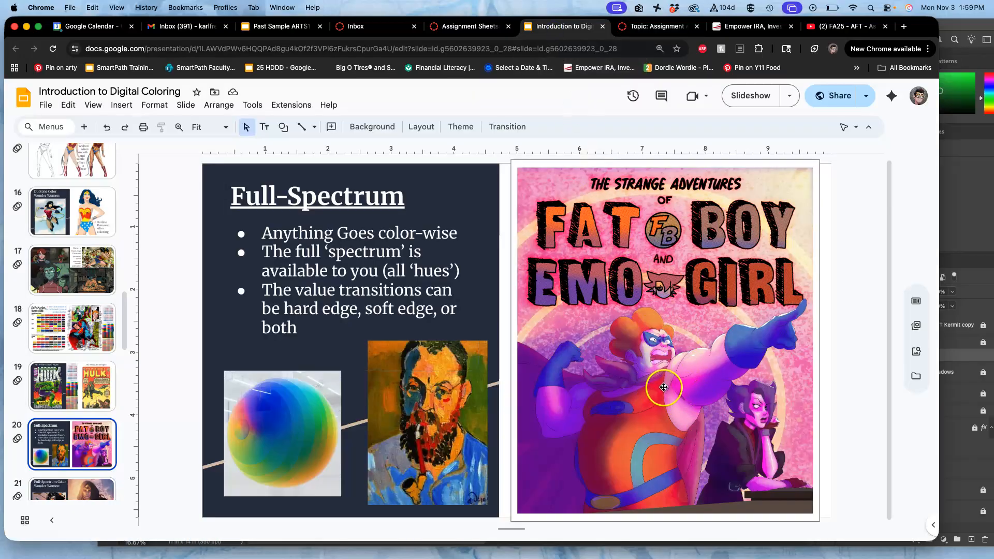
pyautogui.scroll(5, 82, 224)
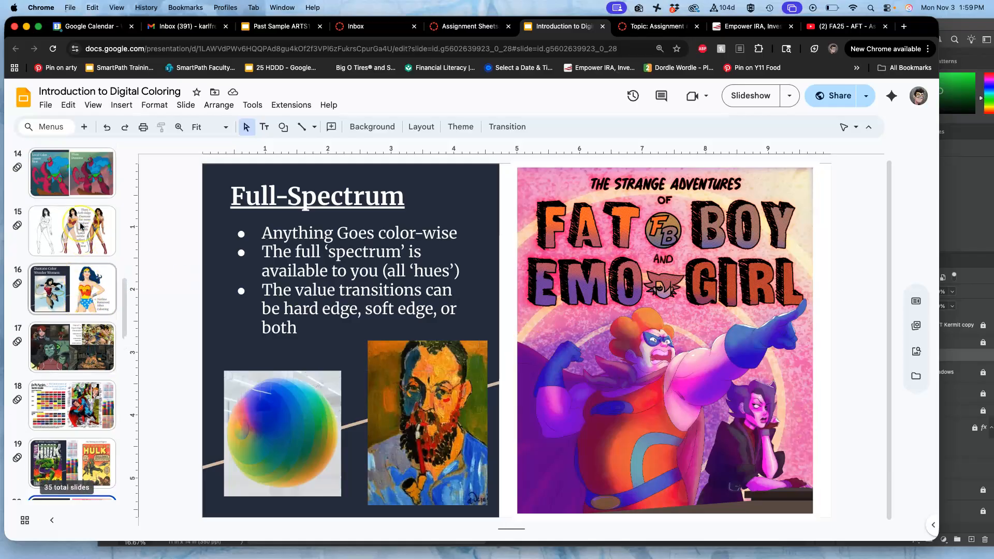
pyautogui.click(92, 208)
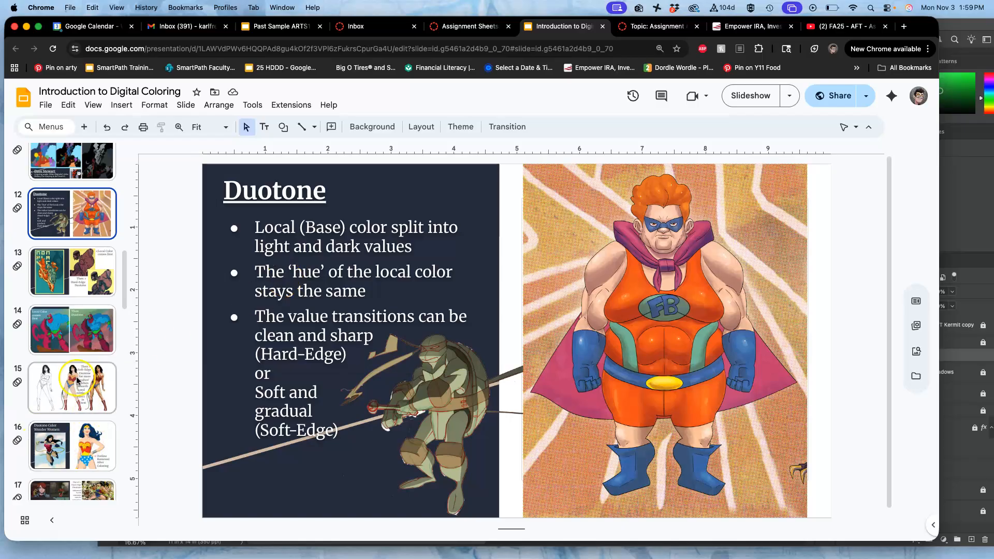
pyautogui.scroll(-10, 77, 380)
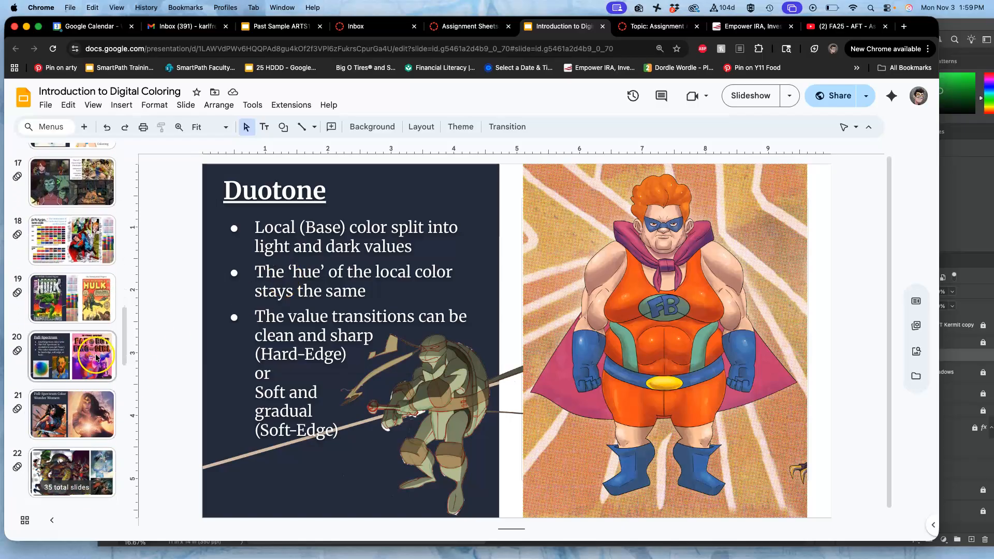
pyautogui.click(96, 358)
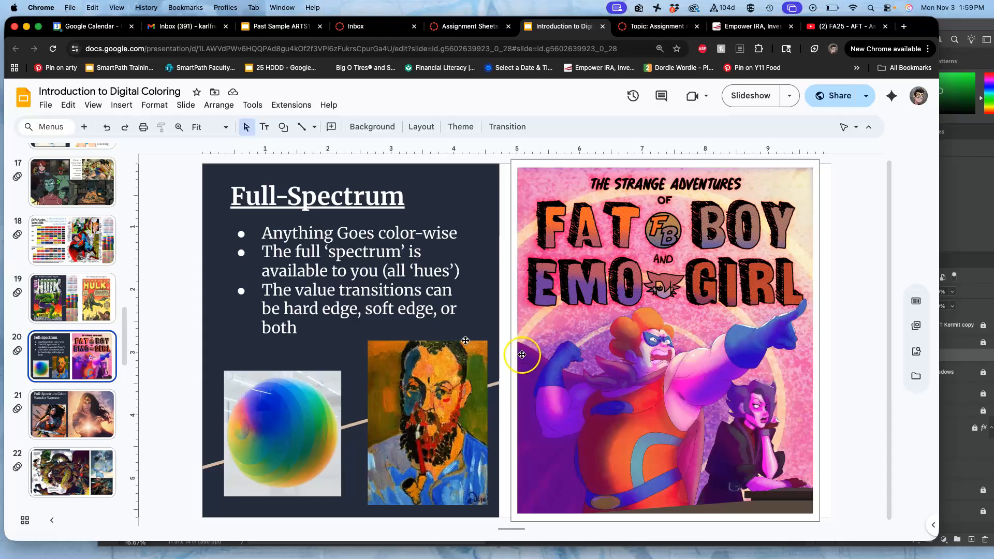
# Compare the Flat Color slide's cover illustration with the version on the Full-Spectrum slide.
pyautogui.scroll(15, 92, 235)
pyautogui.scroll(-3, 93, 235)
pyautogui.click(92, 273)
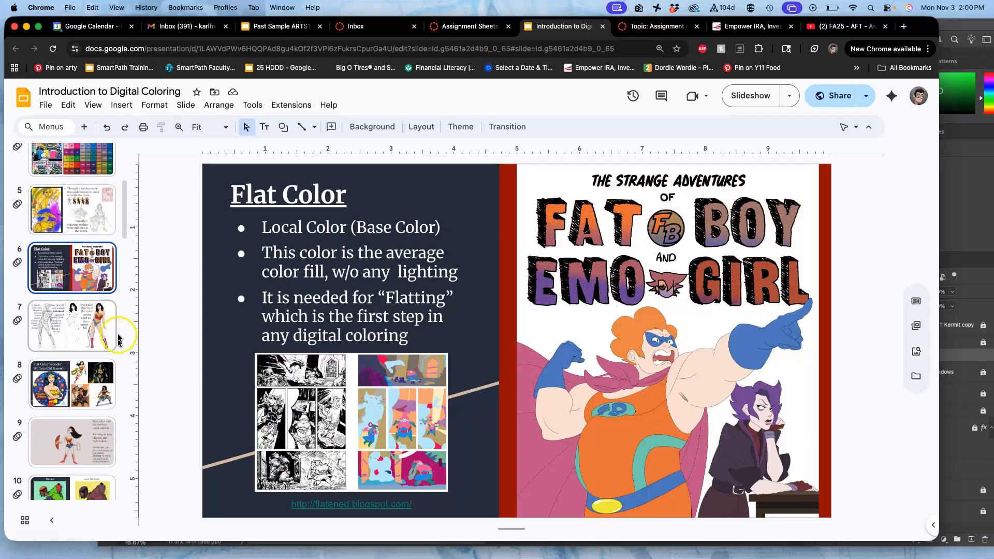
pyautogui.scroll(-15, 89, 383)
pyautogui.scroll(3, 89, 384)
pyautogui.click(78, 277)
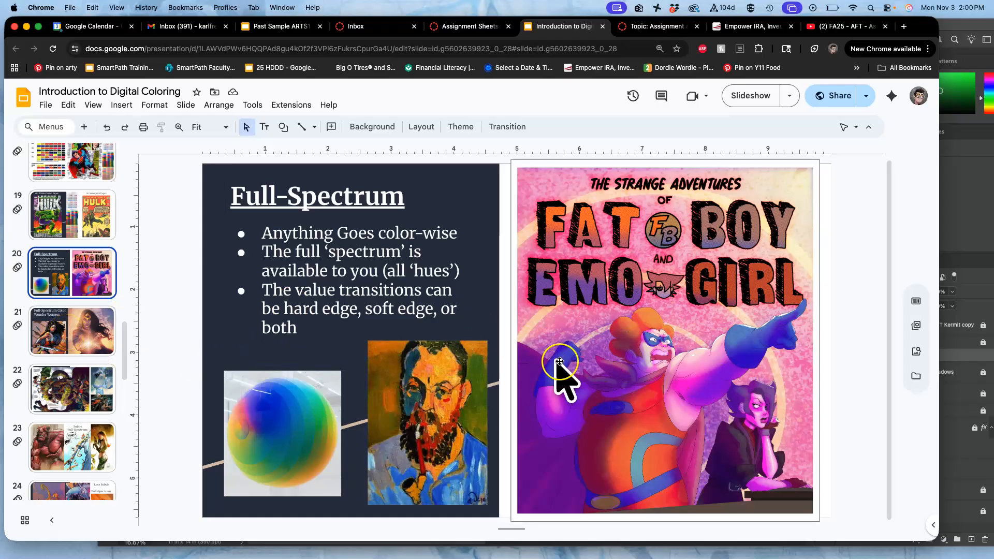
# Go through the full-spectrum example slides 21 to 25, from the Wonder Women examples to the thinner line art note.
pyautogui.click(80, 321)
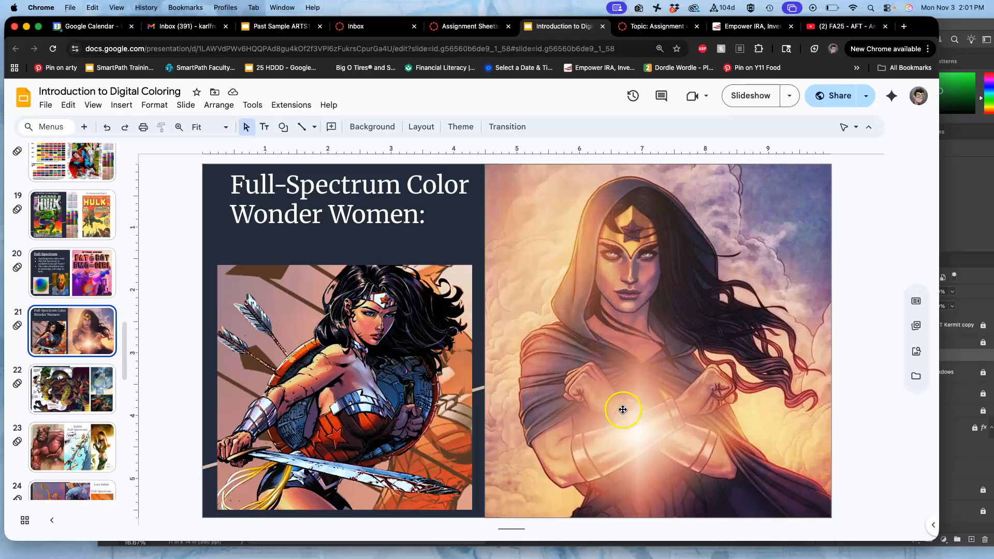
pyautogui.click(62, 390)
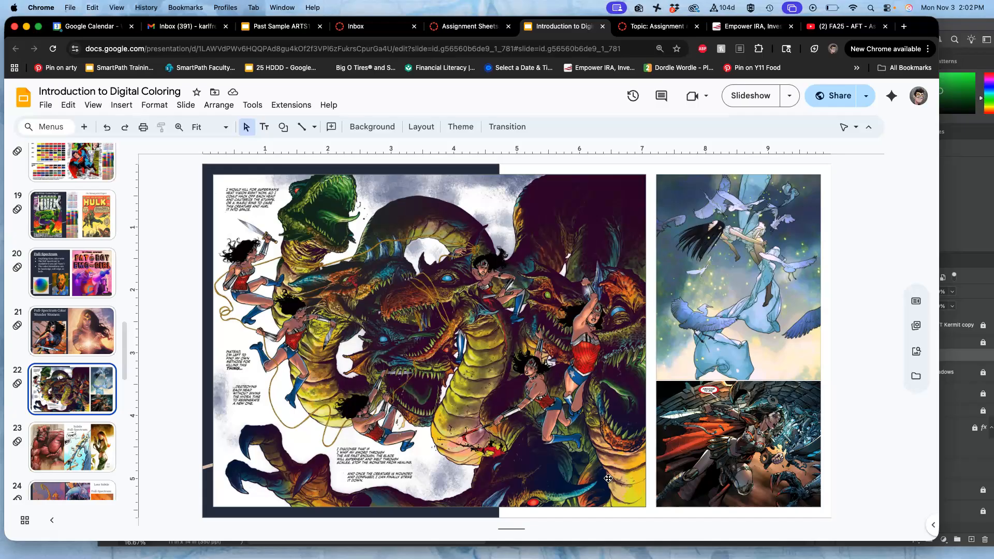
pyautogui.click(64, 449)
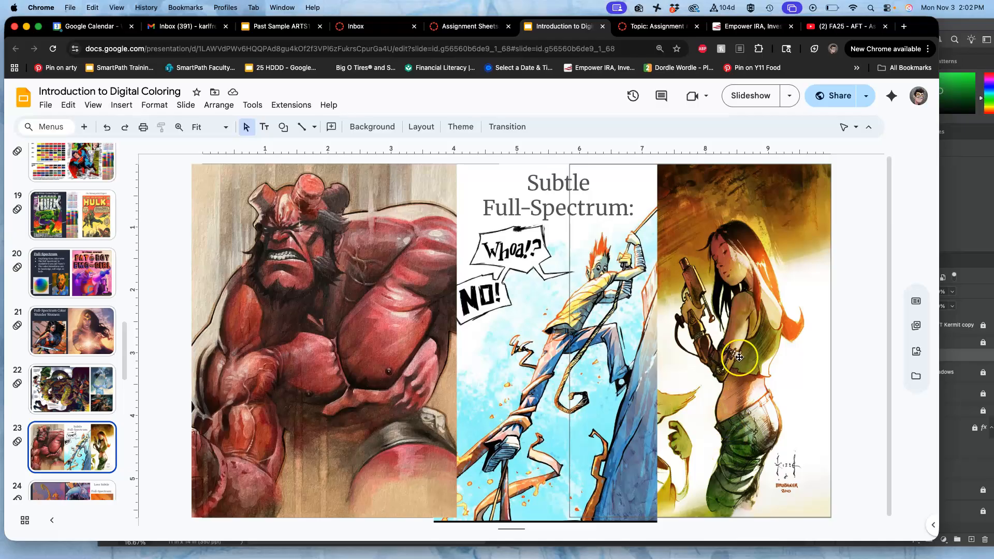
pyautogui.scroll(-5, 77, 438)
pyautogui.click(78, 382)
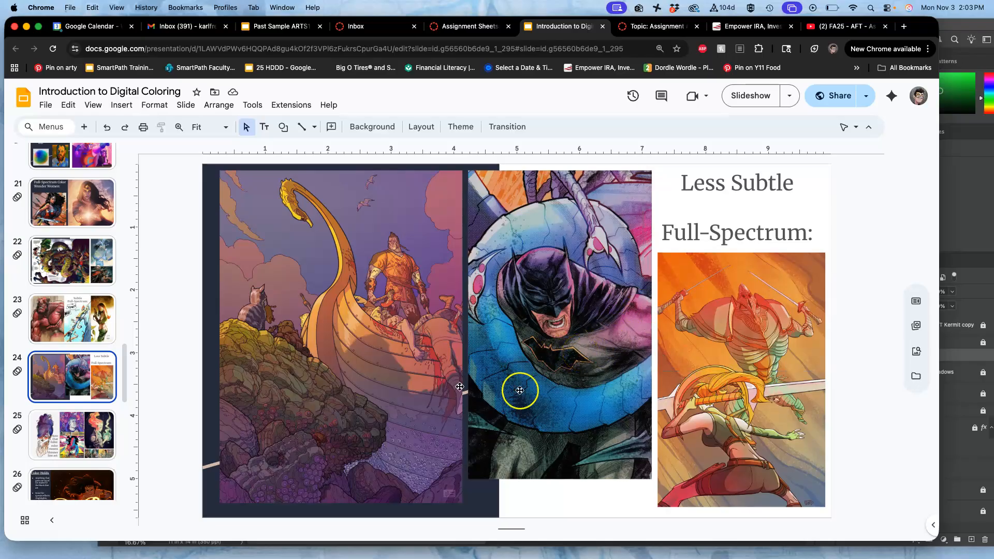
pyautogui.click(94, 444)
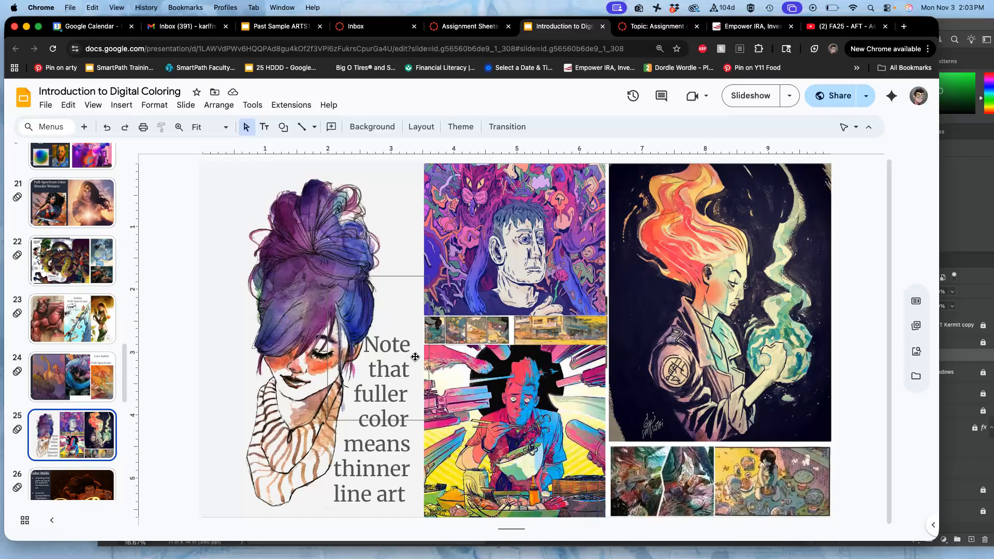
pyautogui.click(371, 551)
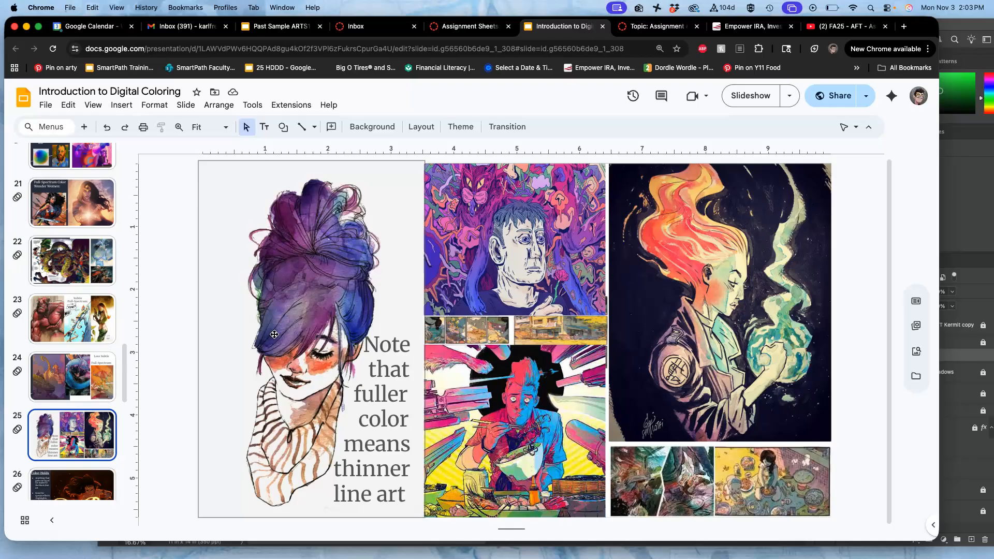
# Compare the Hellboy coloring example on slide 11 with the thinner line art examples on slide 25.
pyautogui.scroll(15, 63, 243)
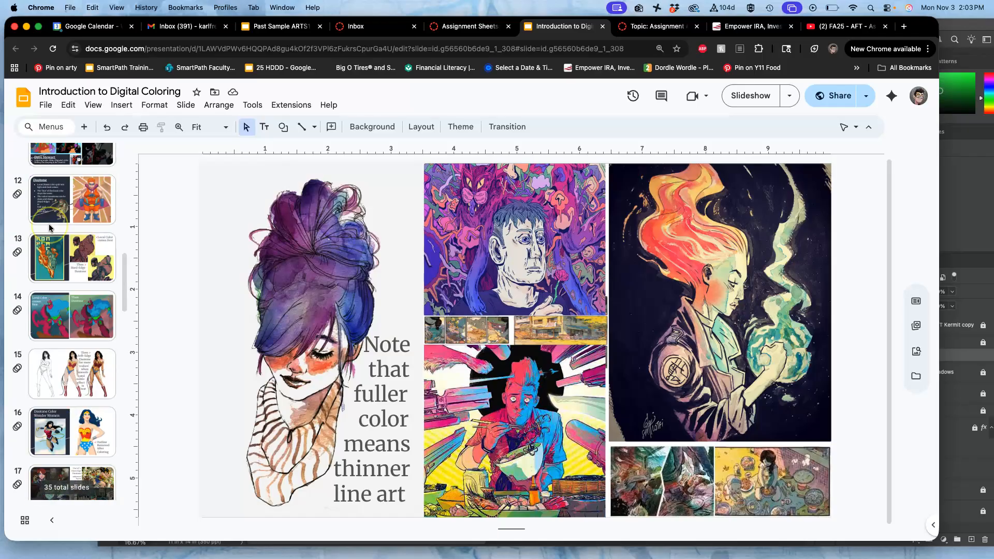
pyautogui.click(86, 264)
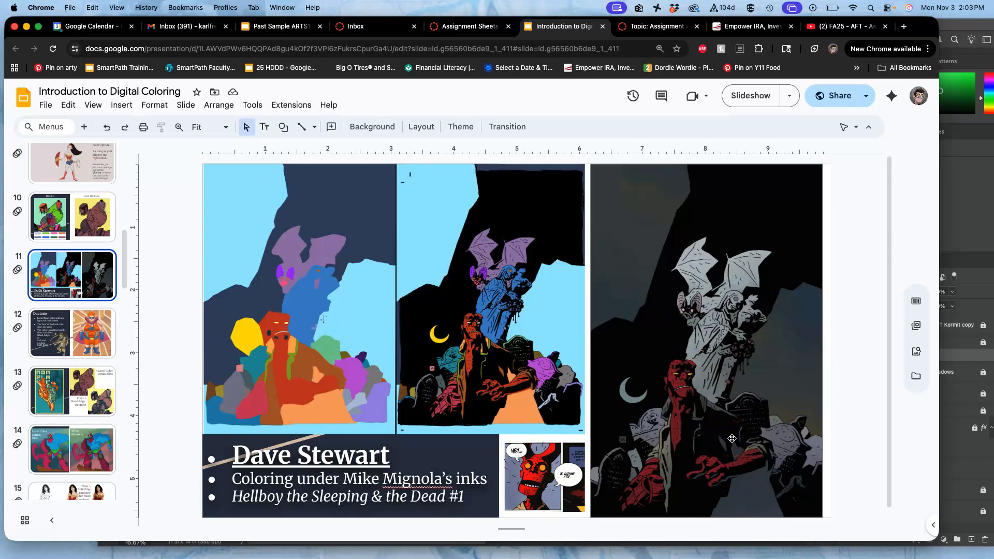
pyautogui.scroll(-15, 106, 401)
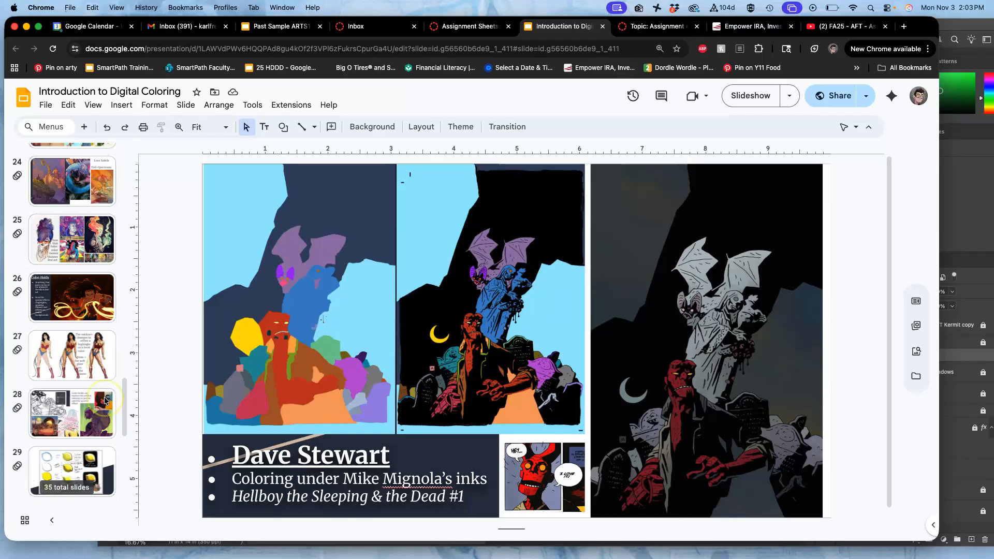
pyautogui.scroll(5, 105, 400)
pyautogui.scroll(2, 74, 242)
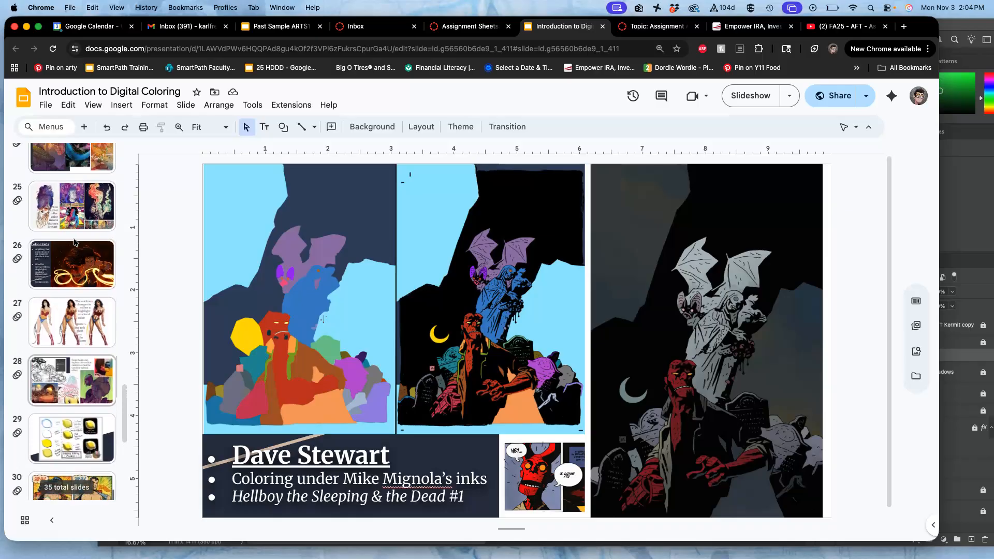
pyautogui.click(72, 209)
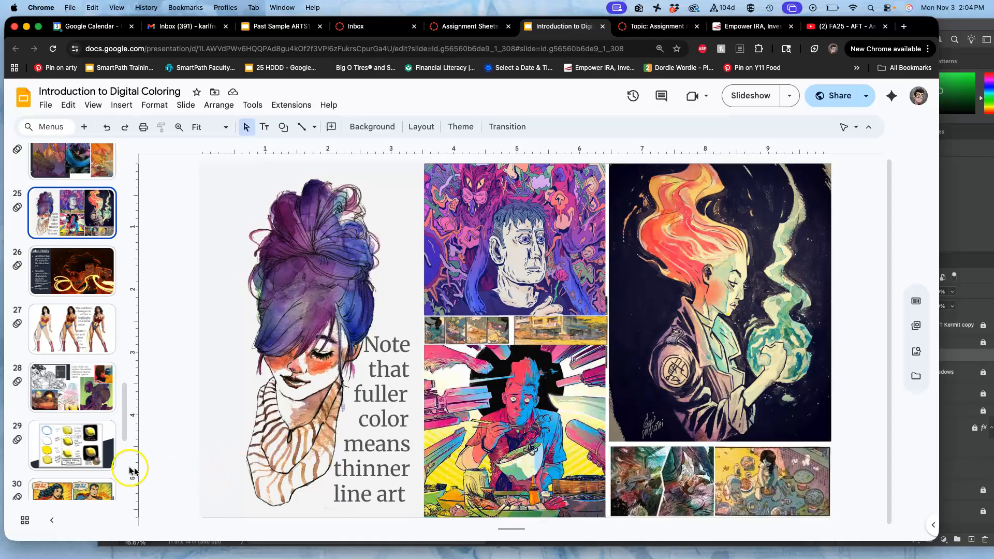
# Show the Digital Coloring Primer slide and switch to the Kermitzilla artwork in Photoshop.
pyautogui.click(89, 456)
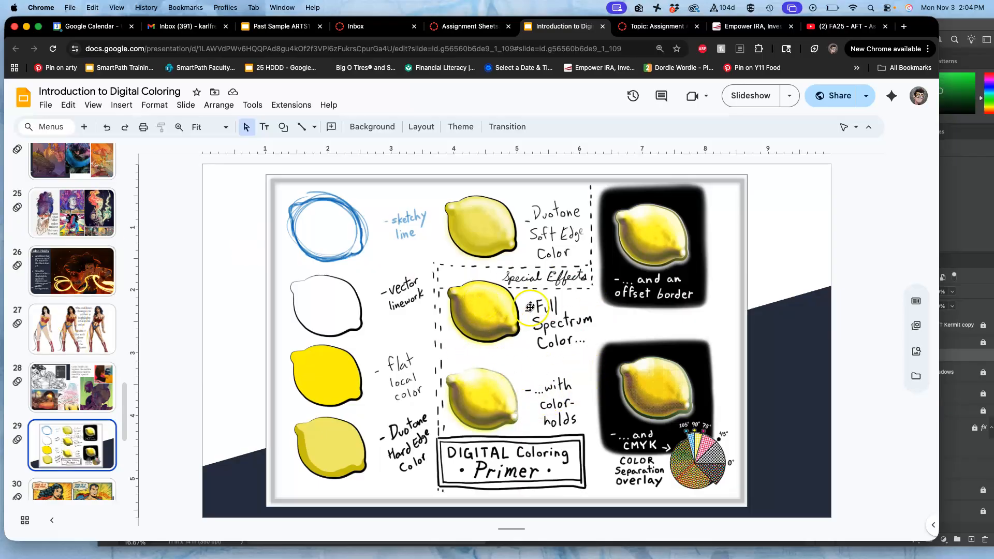
pyautogui.click(973, 179)
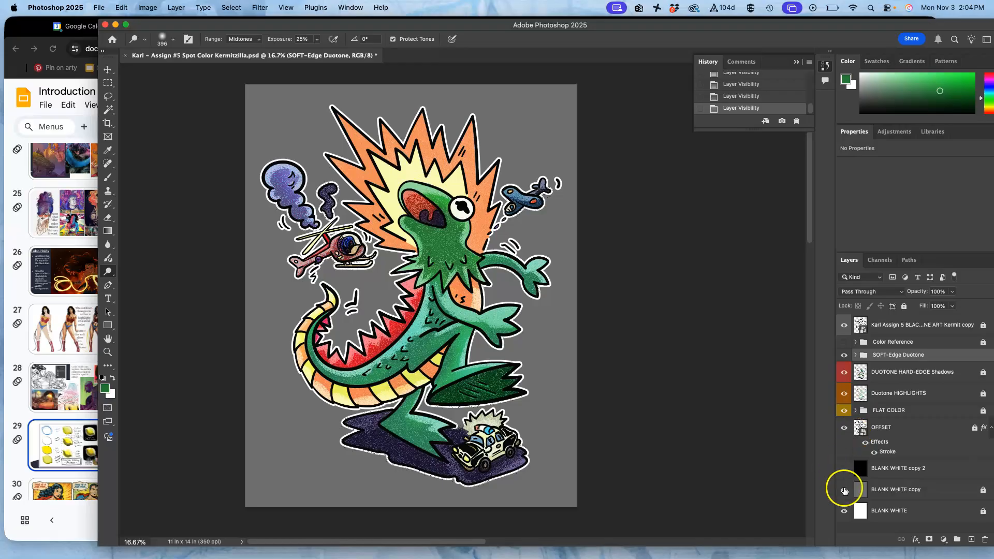
# Hide the gray and white background layers, the OFFSET layer and the black line art layer.
pyautogui.click(844, 489)
pyautogui.click(844, 511)
pyautogui.click(843, 428)
pyautogui.click(844, 325)
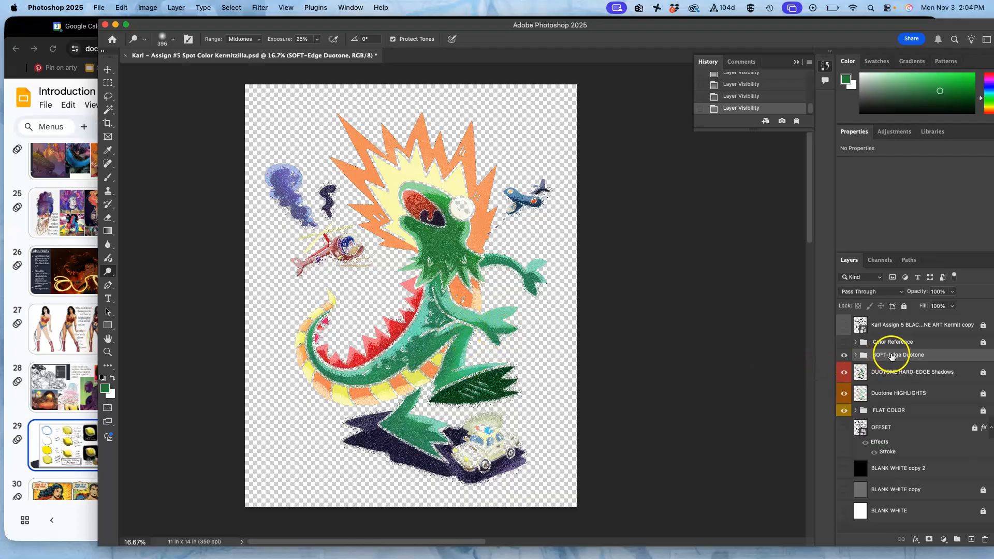
# Stamp all visible color layers into a new merged layer above the SOFT-Edge Duotone group, keeping the originals.
pyautogui.click(967, 358)
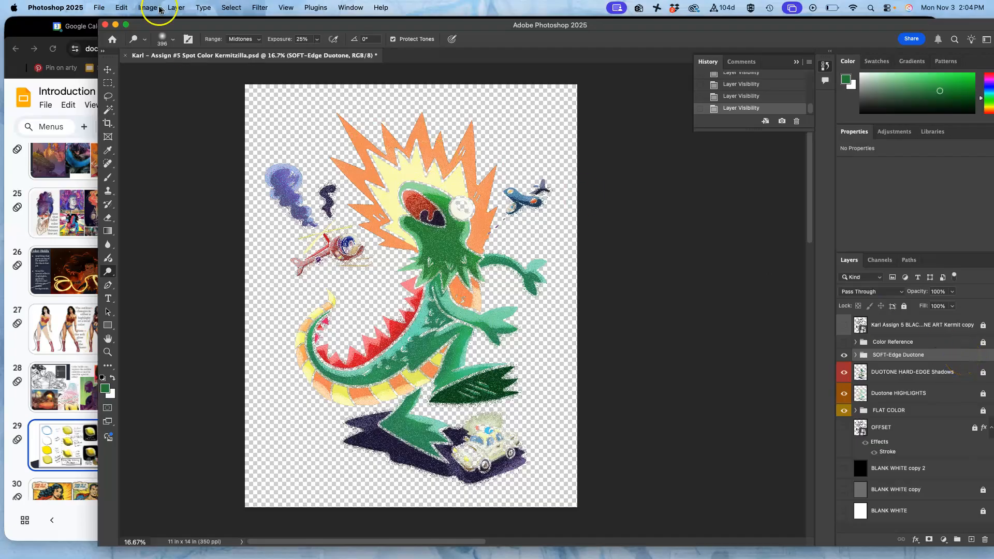
pyautogui.click(176, 8)
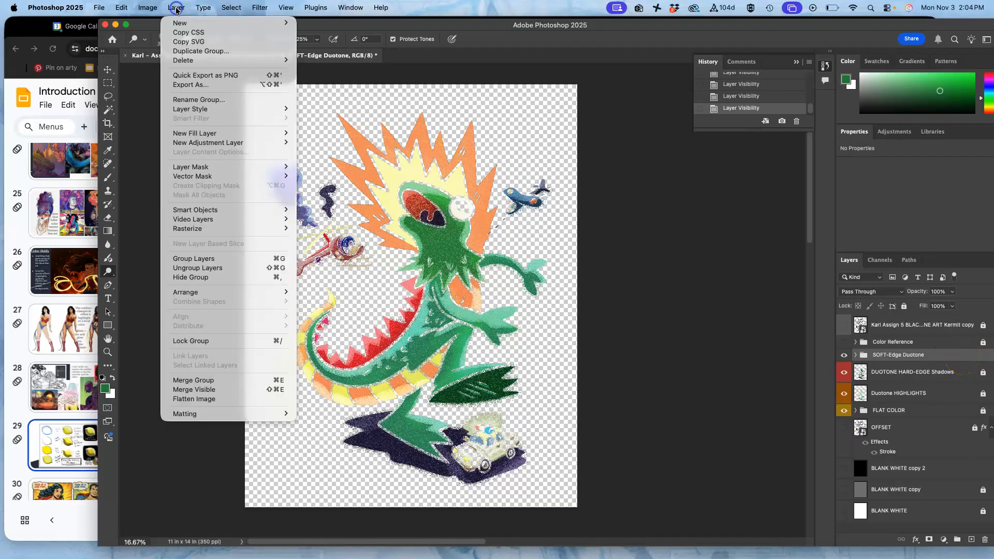
pyautogui.keyDown('alt'); pyautogui.click(205, 390); pyautogui.keyUp('alt')
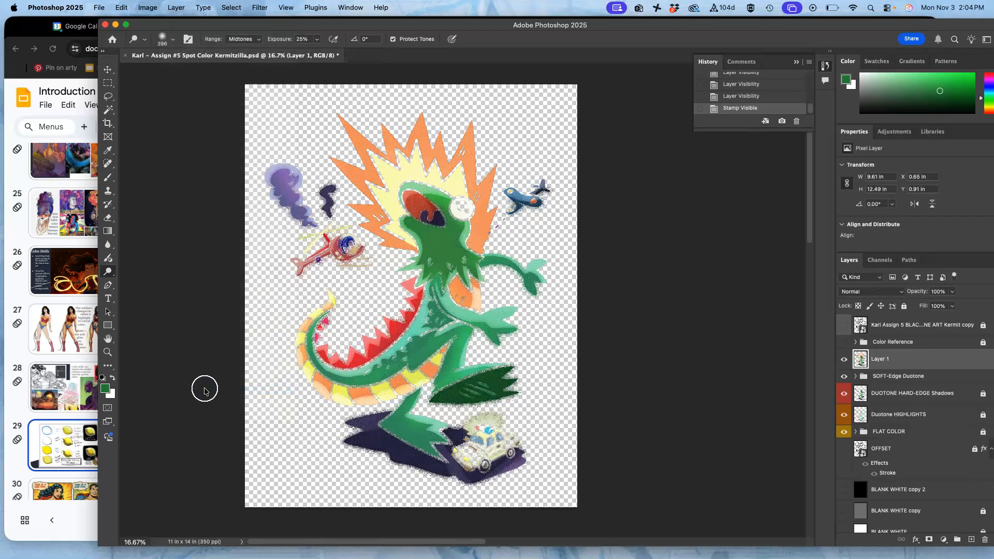
# Label the SOFT-Edge Duotone group green, lock it, and hide it together with the hard-edge shadows, highlights and flat color.
pyautogui.rightClick(847, 375)
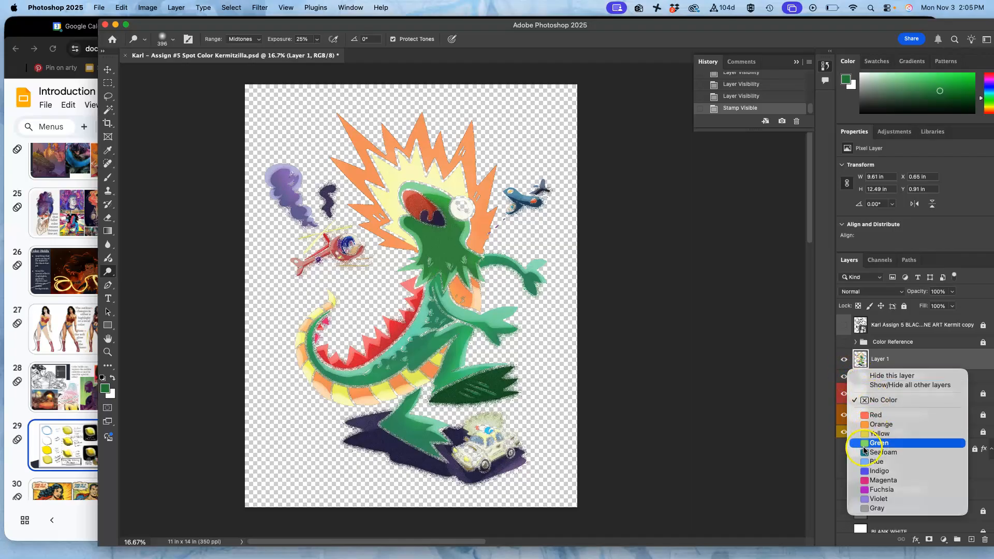
pyautogui.click(864, 448)
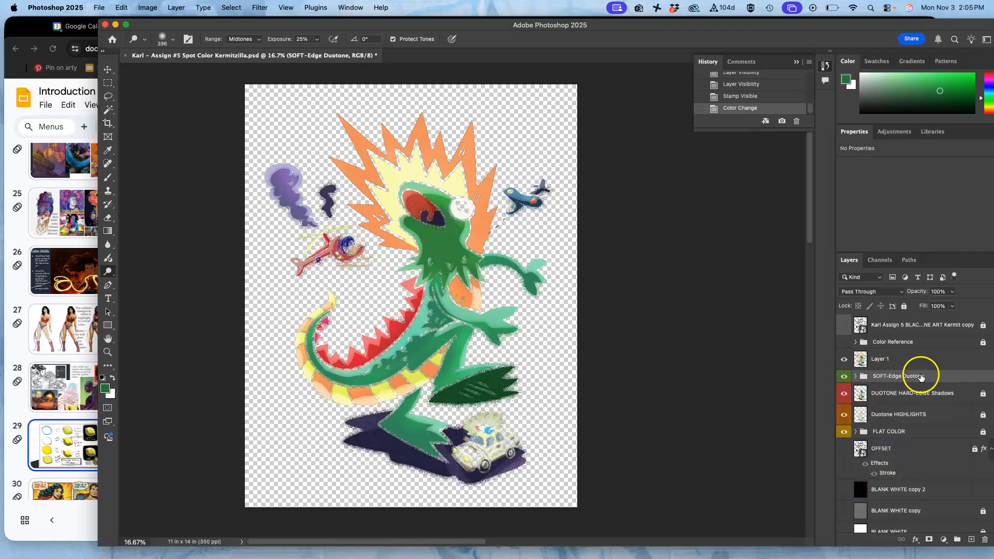
pyautogui.click(904, 306)
pyautogui.click(845, 376)
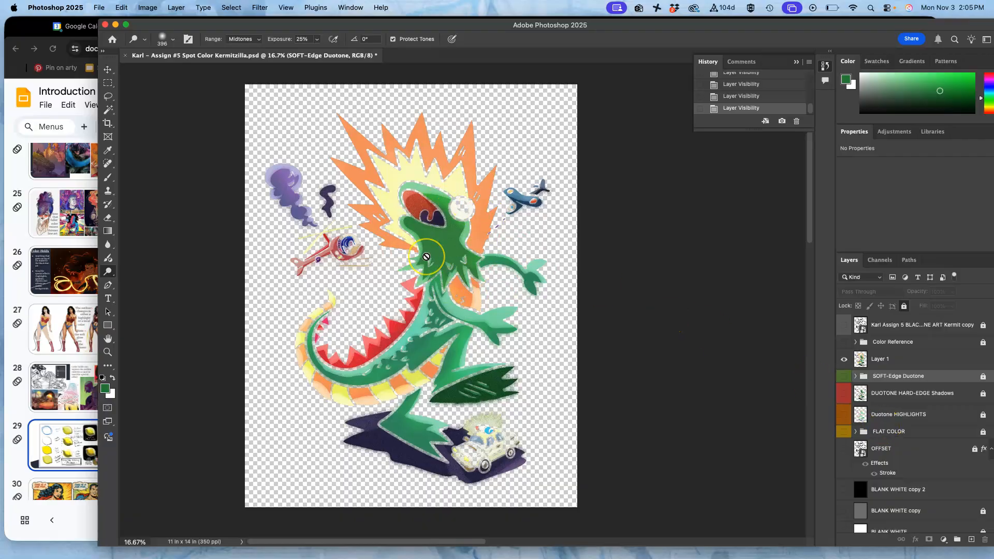
# Examine the merged color layer up close, checking the grain and edges across the belly, neck, legs and tail.
pyautogui.scroll(10, 427, 257)
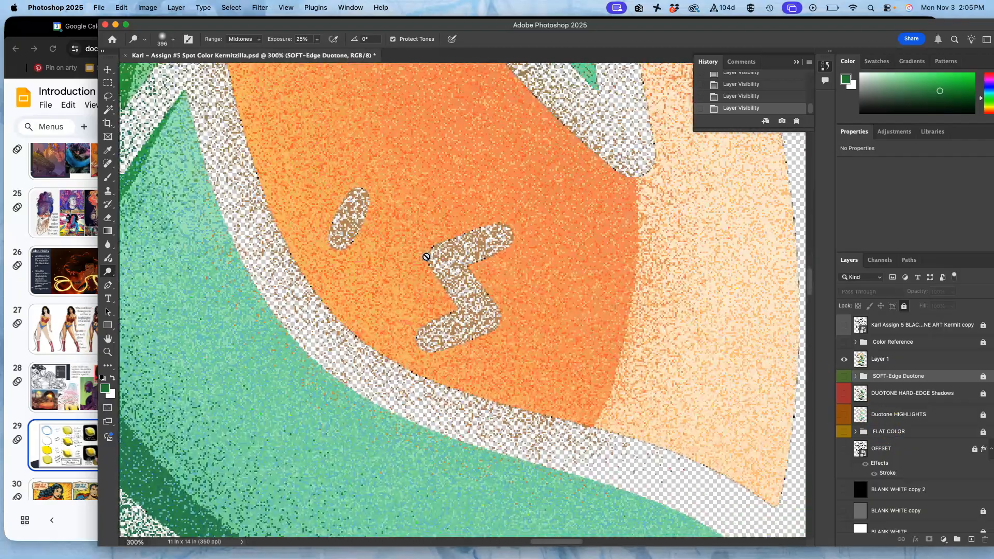
pyautogui.scroll(10, 426, 257)
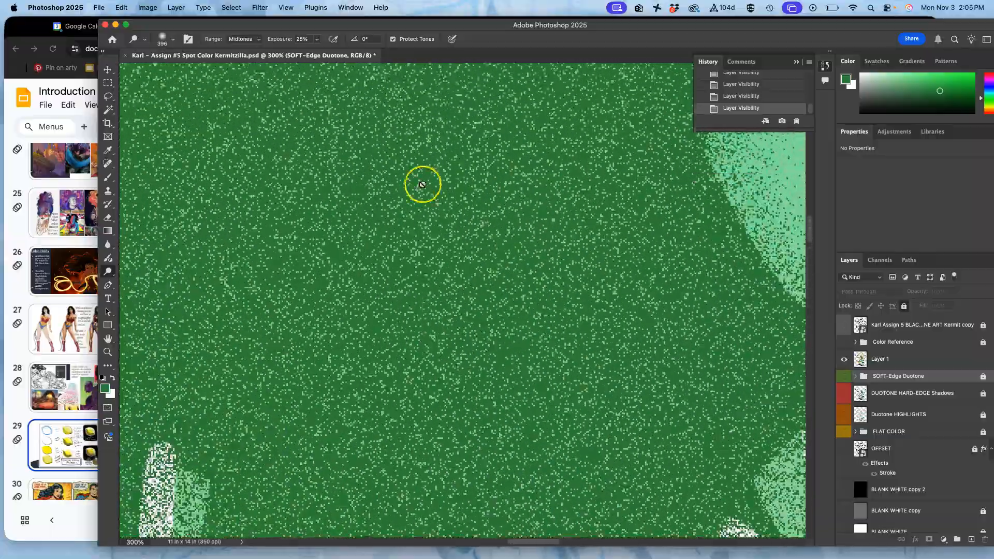
pyautogui.scroll(-5, 422, 184)
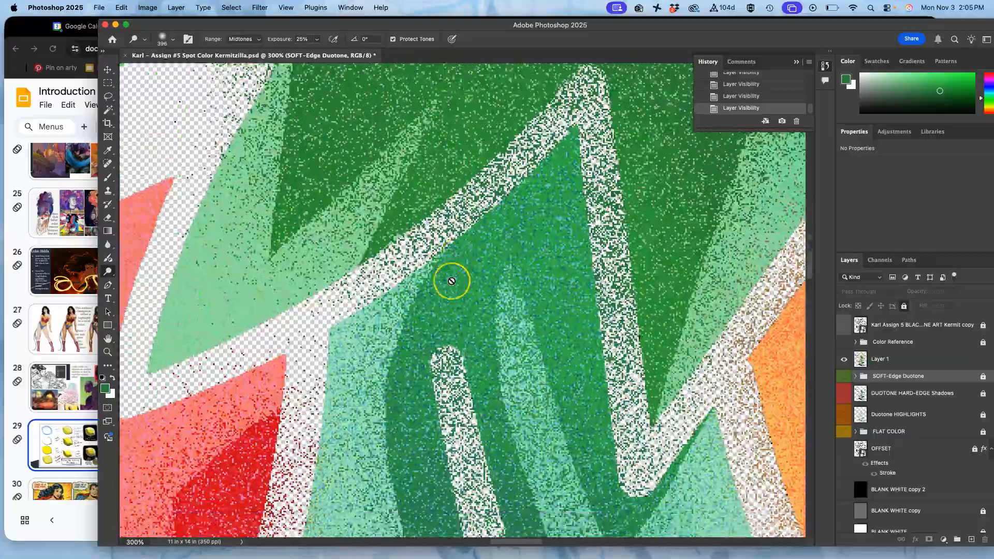
pyautogui.scroll(-10, 452, 281)
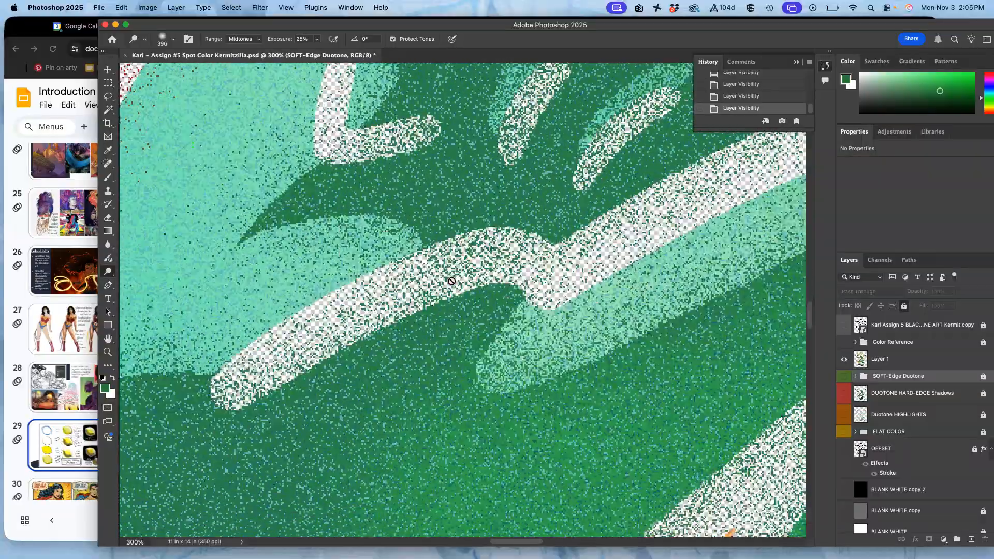
pyautogui.scroll(-10, 452, 281)
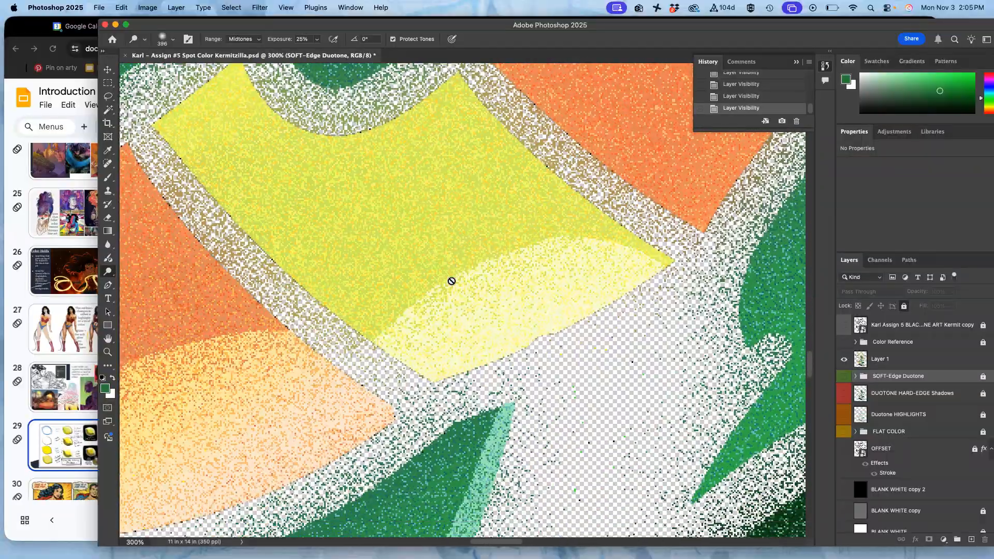
pyautogui.scroll(-3, 452, 281)
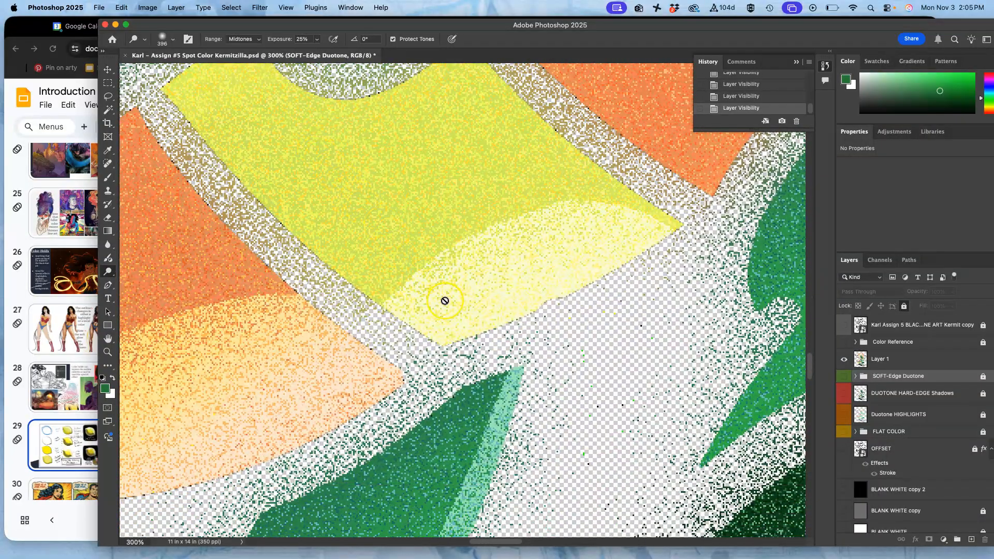
pyautogui.scroll(-5, 445, 302)
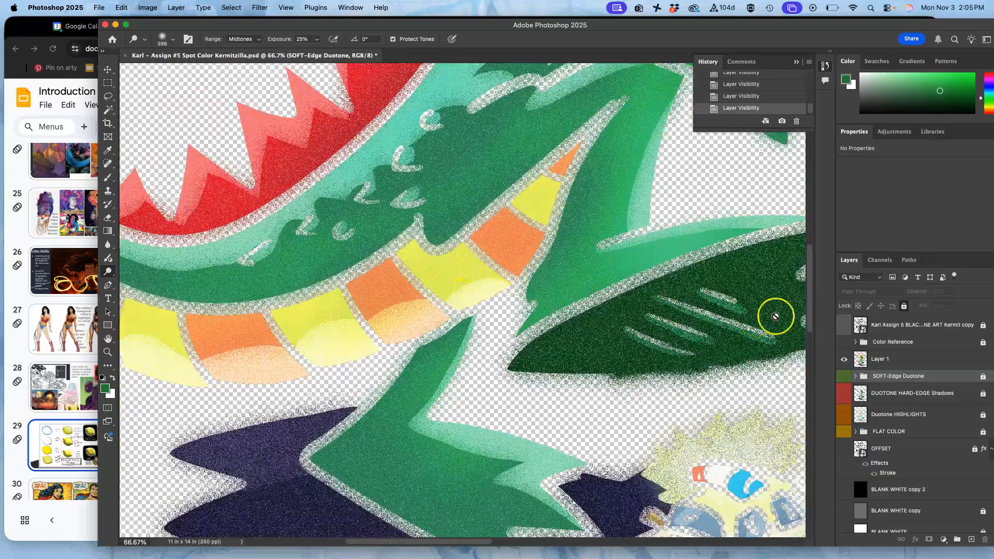
pyautogui.scroll(5, 565, 314)
pyautogui.scroll(-5, 565, 315)
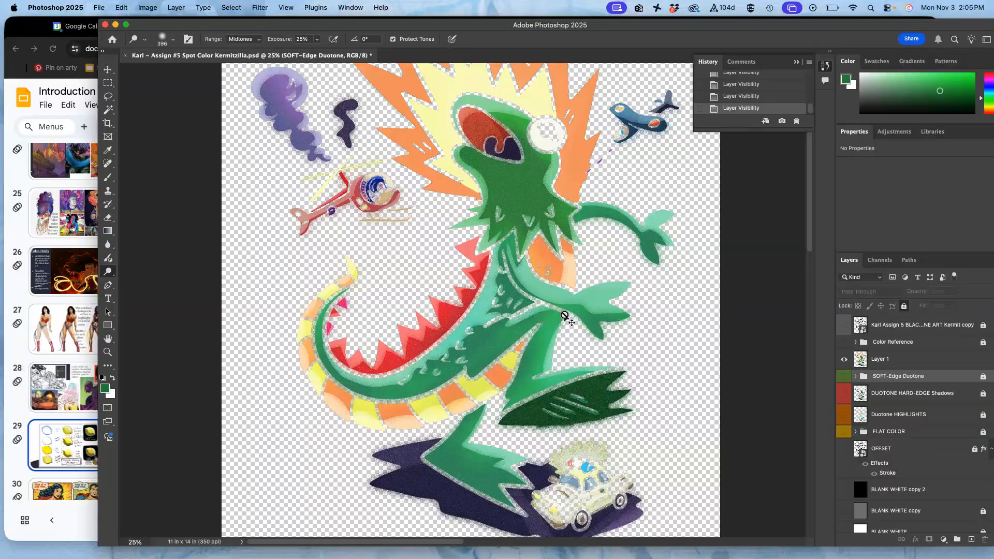
pyautogui.scroll(-2, 564, 315)
# Preview the merged color with the line art and white background, and hide both layers again.
pyautogui.click(847, 327)
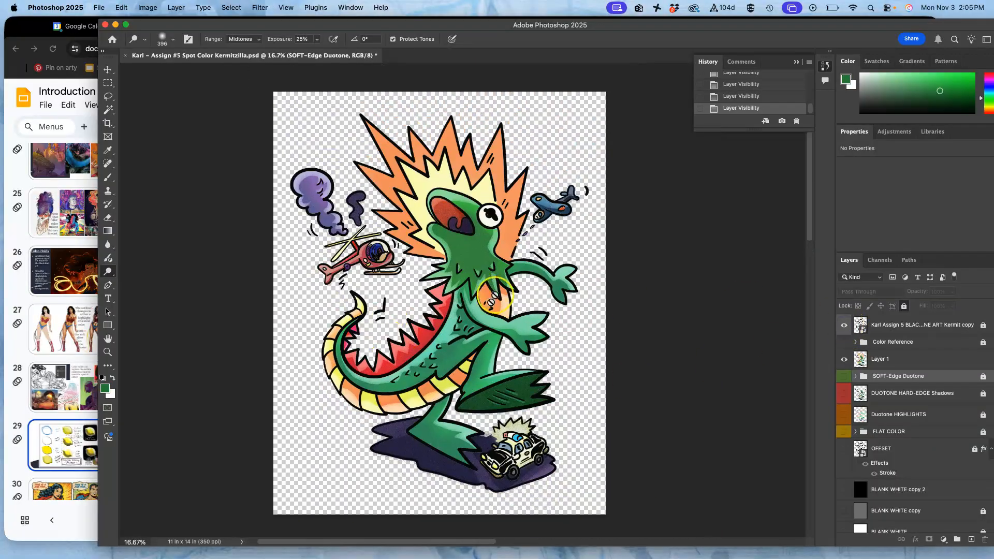
pyautogui.click(845, 529)
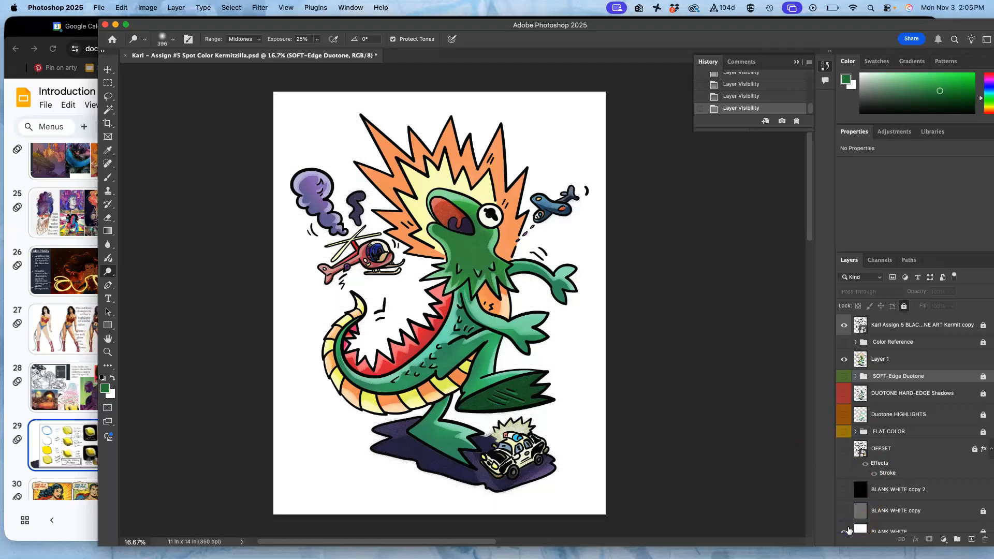
pyautogui.click(847, 530)
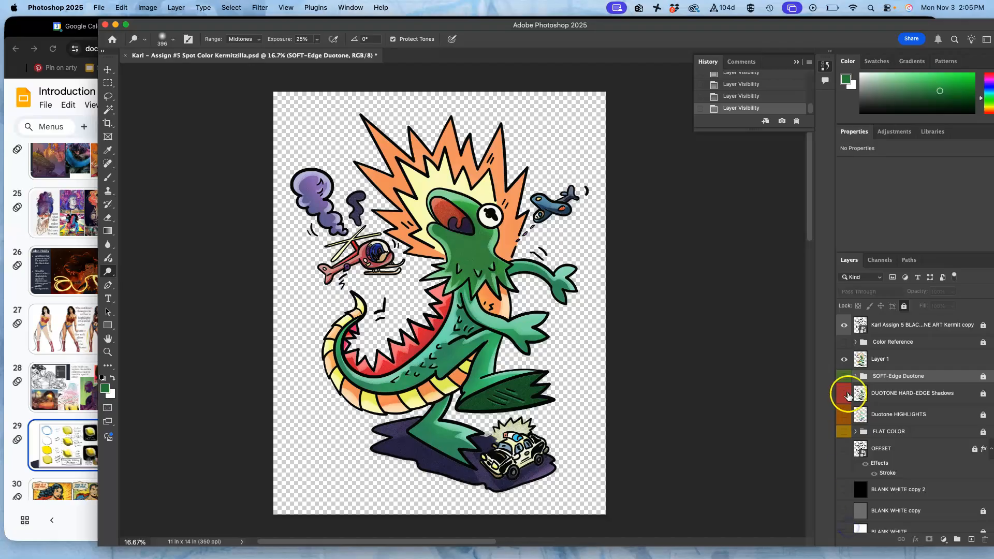
pyautogui.click(845, 326)
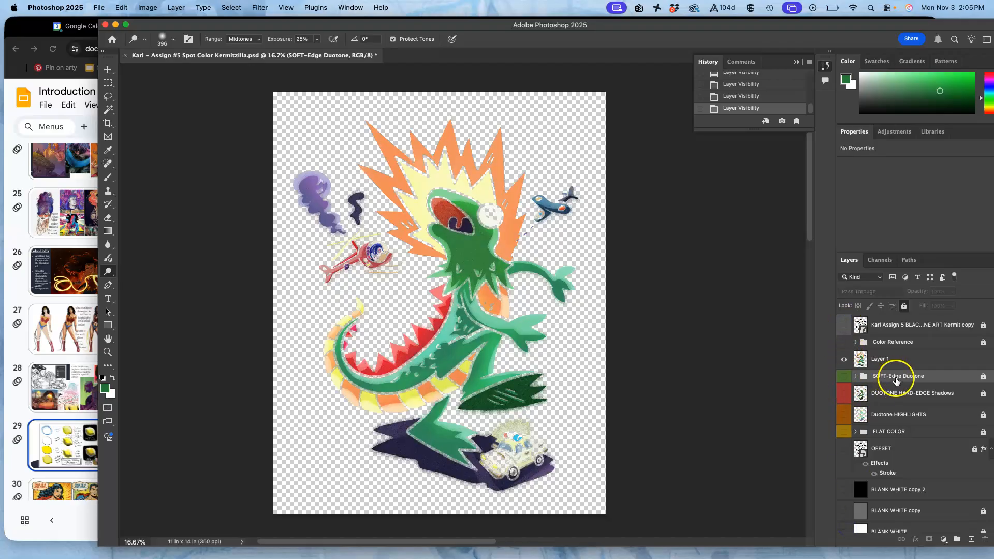
# Rename the merged layer as Full Spectrum Color.
pyautogui.click(881, 360)
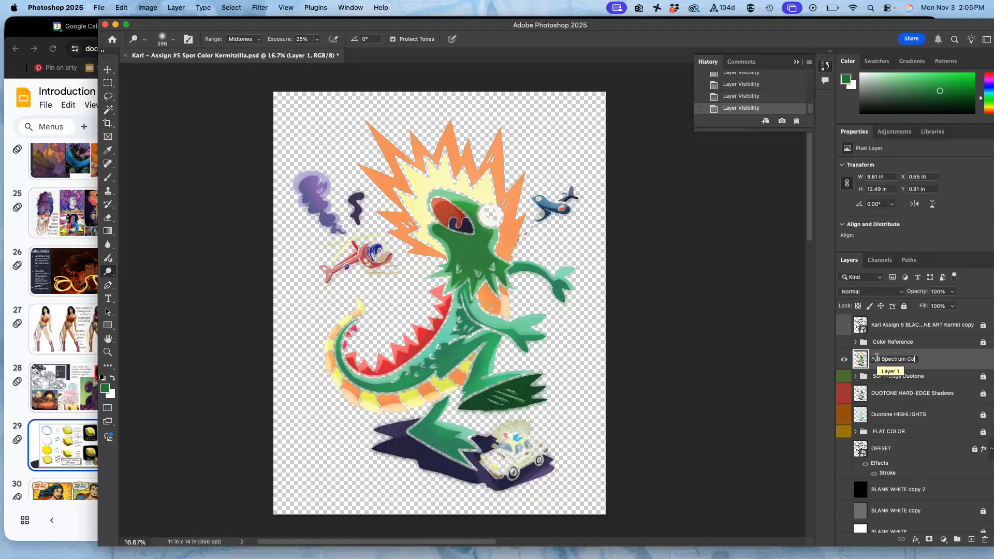
pyautogui.press('Return')
# Show the gray background, the OFFSET outline, the black line art and the Color Reference group.
pyautogui.click(843, 513)
pyautogui.click(844, 448)
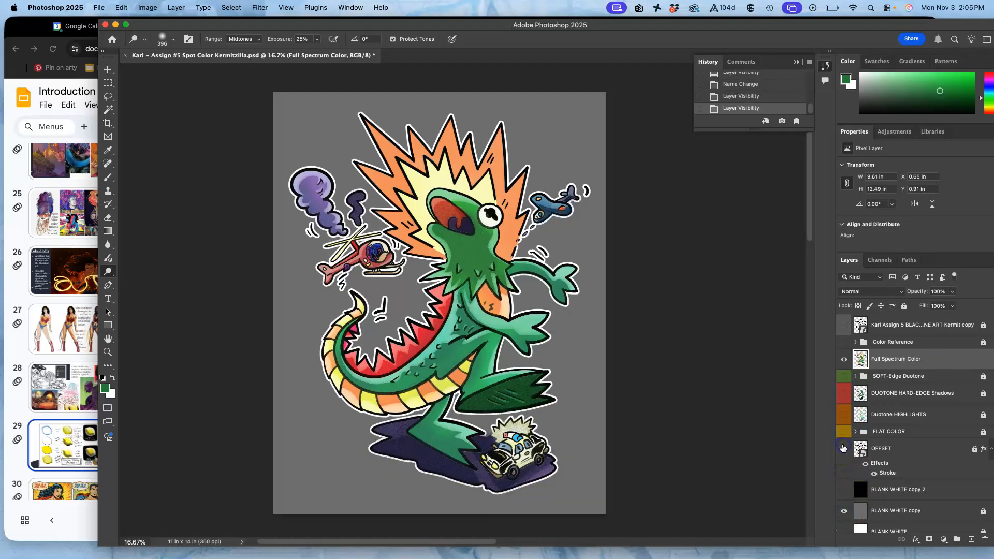
pyautogui.click(844, 326)
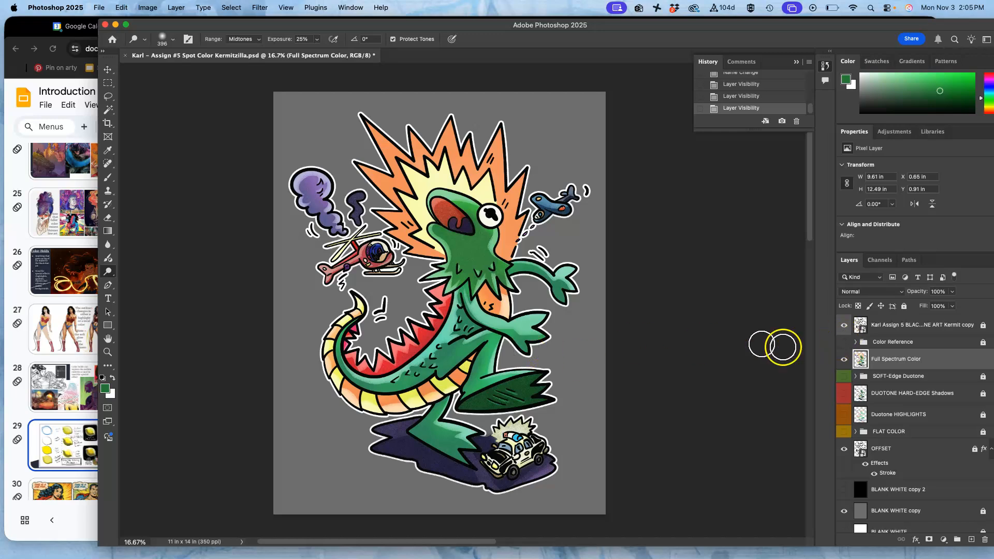
pyautogui.click(846, 344)
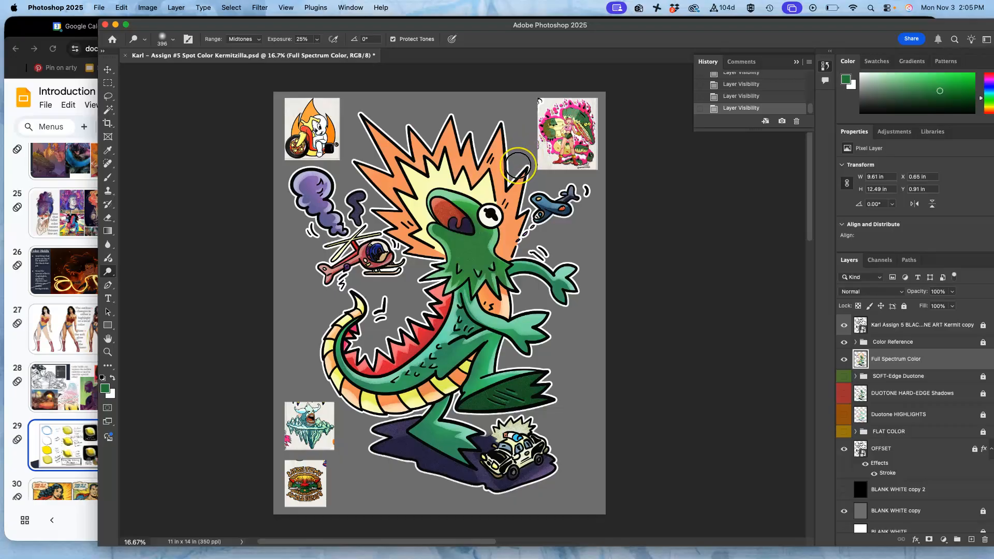
# Examine the upper color references up close: the pink-outlined crocodile illustration and the ghost on the flaming motorcycle.
pyautogui.press('super+plus')
pyautogui.press('super+plus')
pyautogui.press('super+plus')
pyautogui.press('super+plus')
pyautogui.press('super+plus')
pyautogui.scroll(15, 519, 163)
pyautogui.hscroll(12, 519, 164)
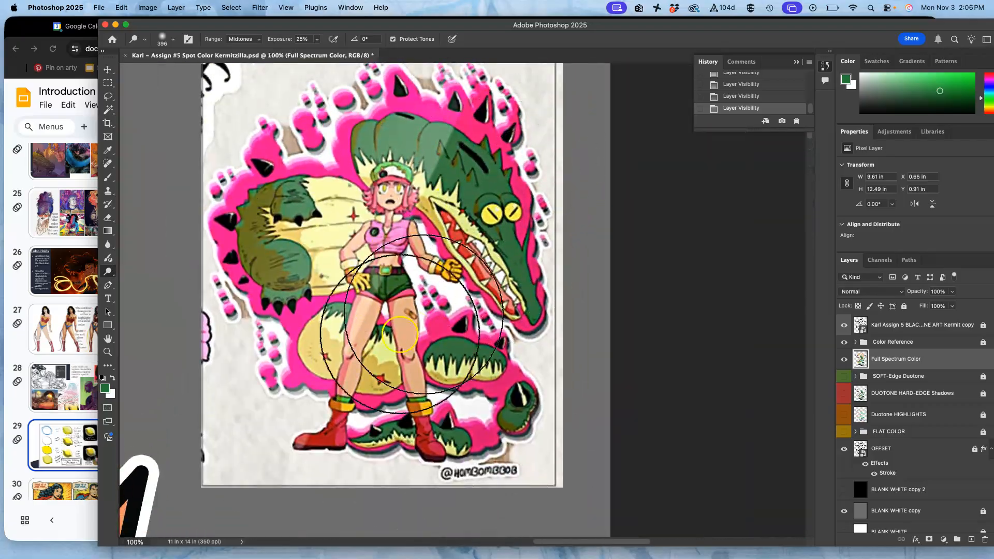
pyautogui.scroll(15, 389, 290)
pyautogui.hscroll(-15, 388, 290)
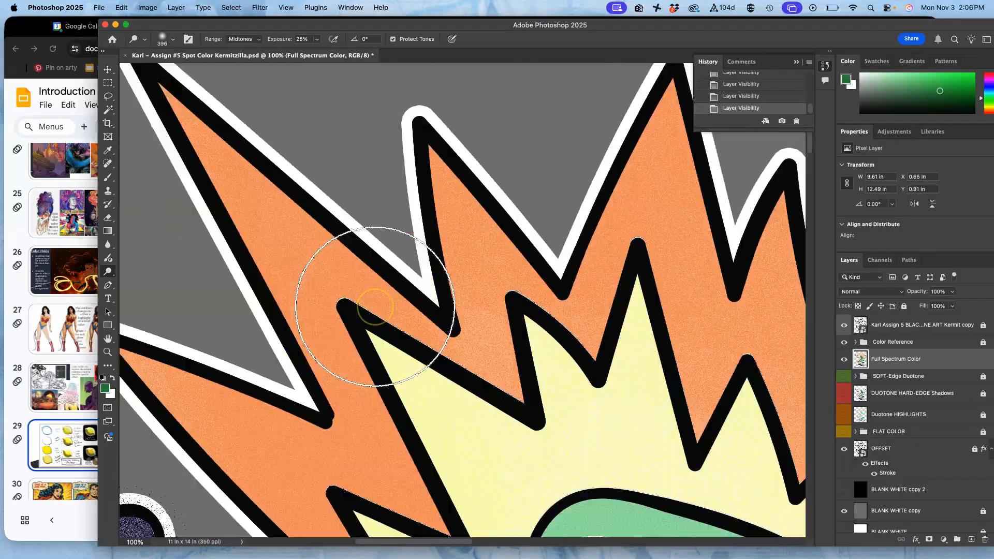
pyautogui.scroll(-15, 375, 307)
pyautogui.hscroll(-5, 375, 307)
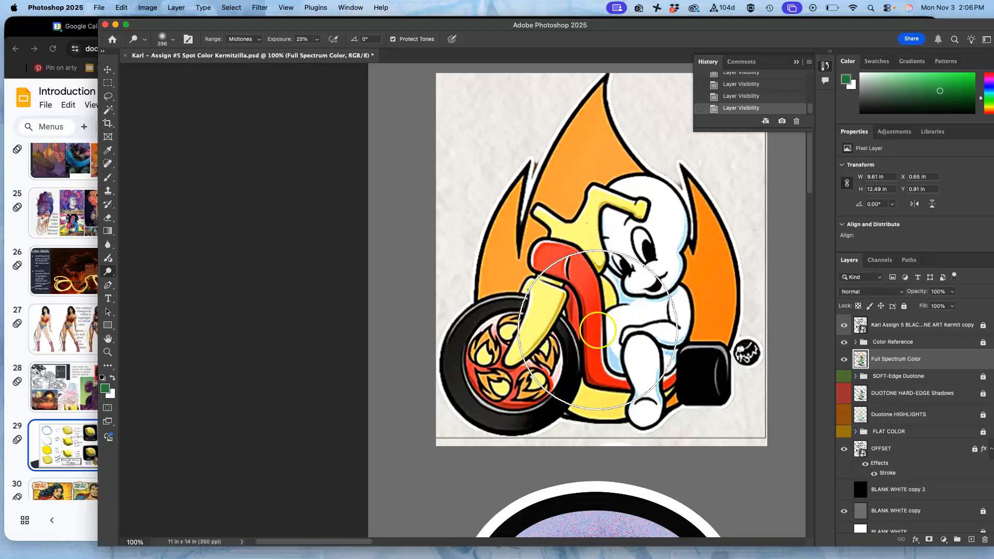
# Examine the Lobo Tomy mask reference near the artwork's lower edge and return to the full illustration.
pyautogui.scroll(-20, 570, 342)
pyautogui.hscroll(2, 569, 342)
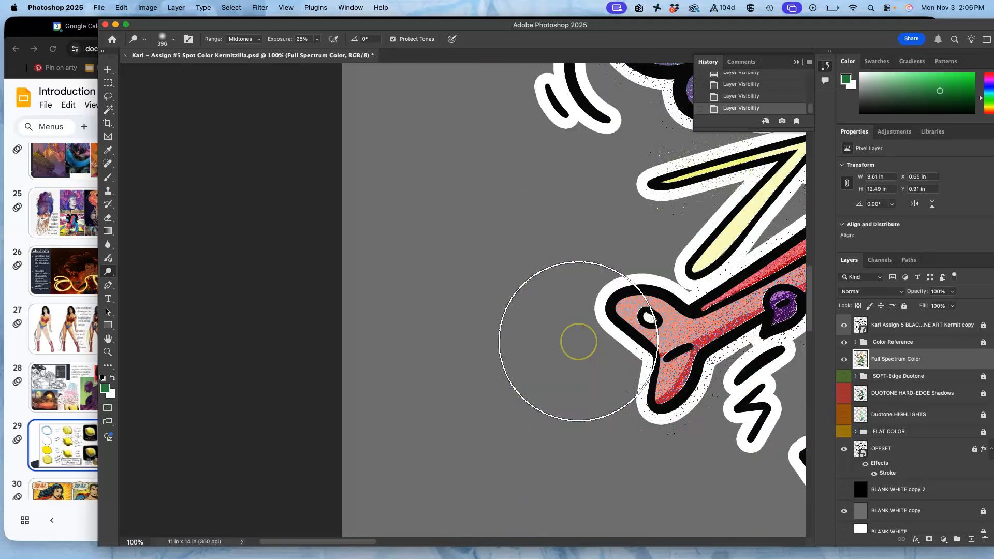
pyautogui.scroll(-10, 557, 218)
pyautogui.hscroll(1, 557, 217)
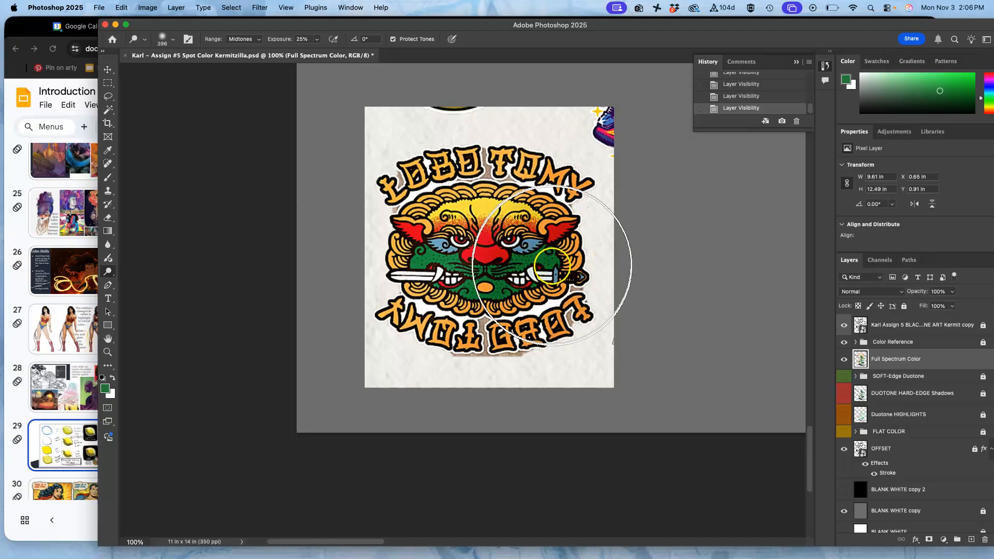
pyautogui.hscroll(2, 570, 244)
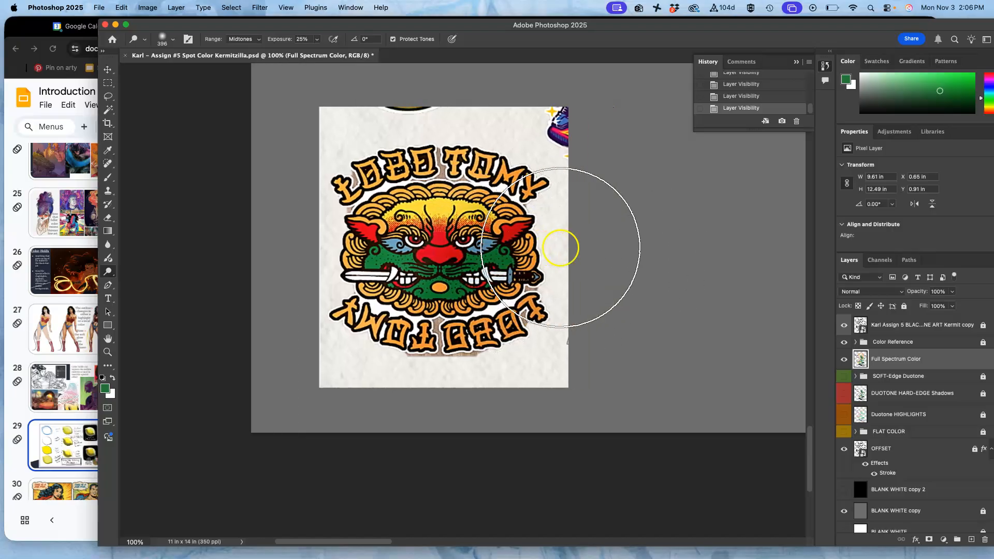
pyautogui.hscroll(15, 517, 243)
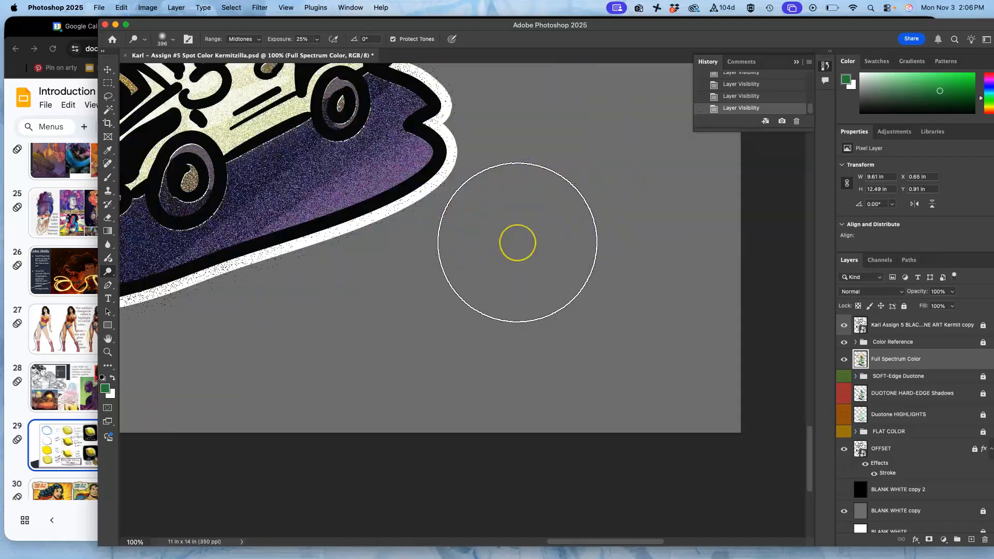
pyautogui.scroll(-10, 517, 242)
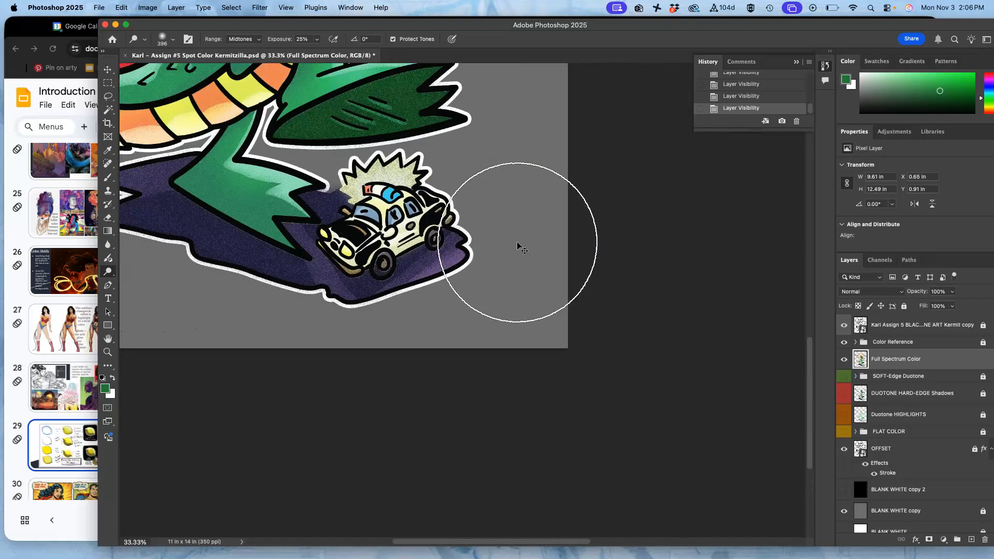
pyautogui.hscroll(-1, 518, 242)
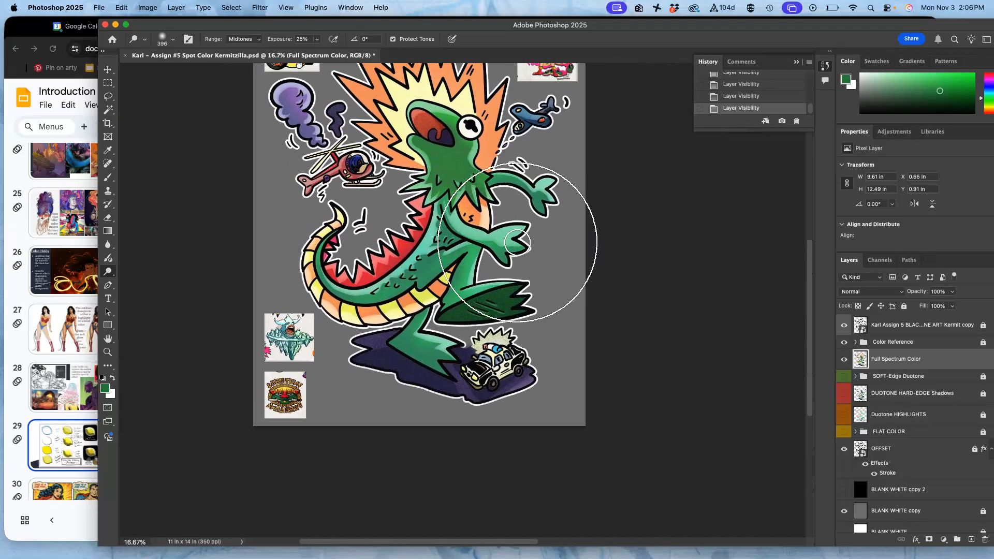
pyautogui.scroll(5, 518, 242)
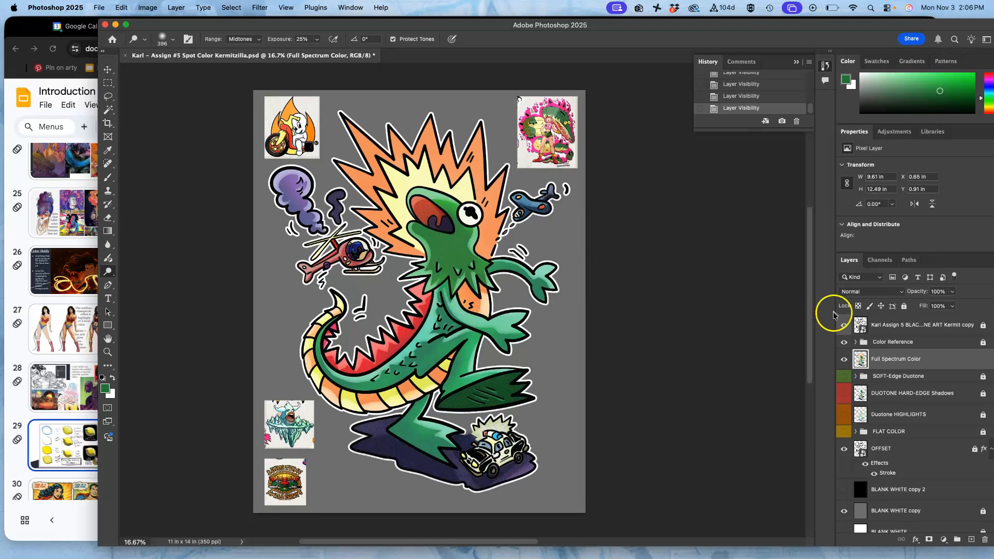
# Enable a Gradient Overlay effect on the Full Spectrum Color layer and show its settings.
pyautogui.doubleClick(952, 358)
pyautogui.moveTo(445, 158); pyautogui.dragTo(910, 97)
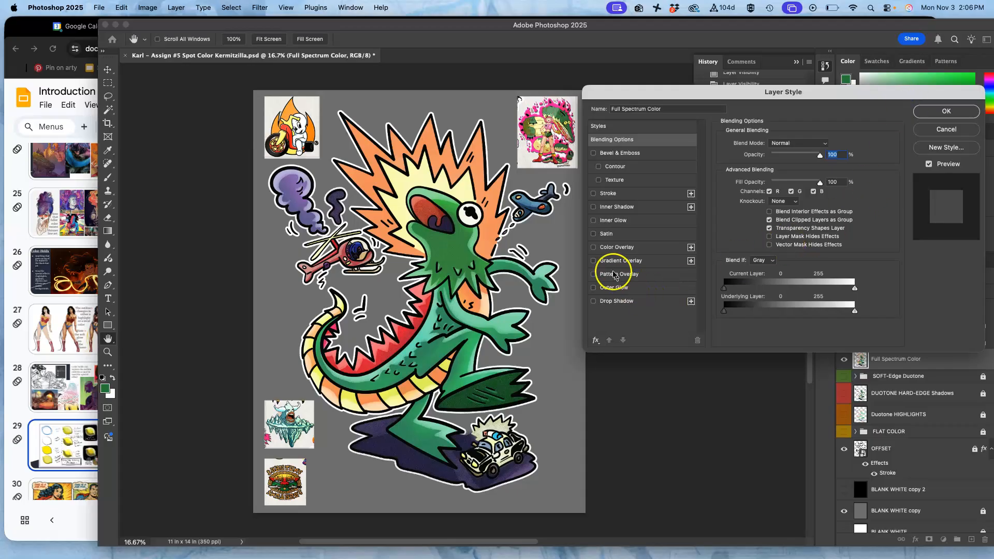
pyautogui.click(594, 261)
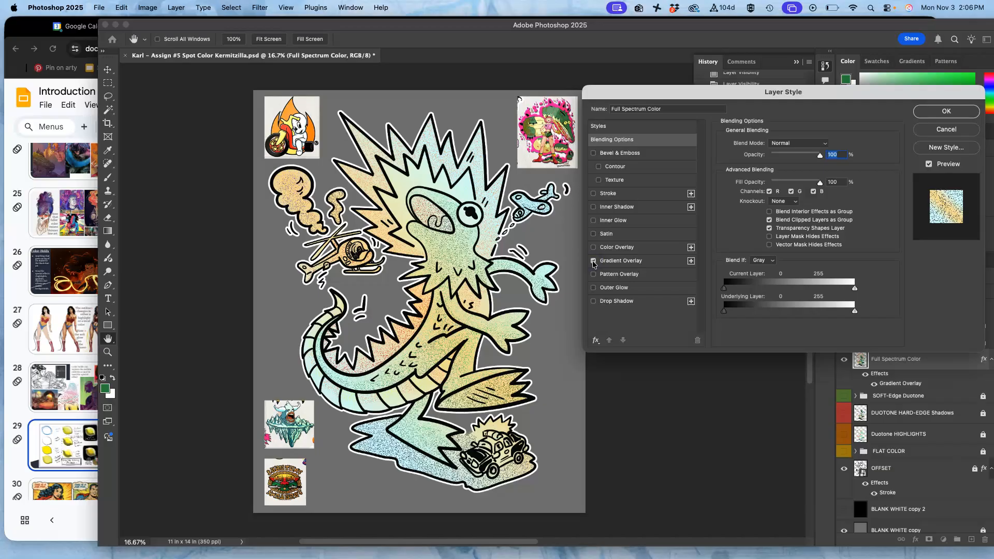
pyautogui.click(616, 263)
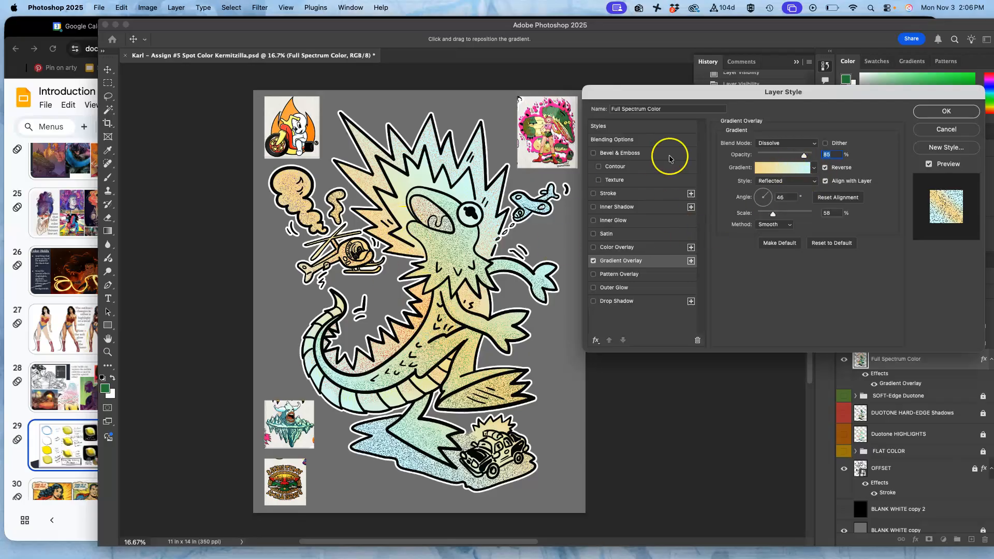
# Apply the Iridescent_07 preset from the Iridescent gradients to the overlay.
pyautogui.click(784, 168)
pyautogui.scroll(-3, 651, 362)
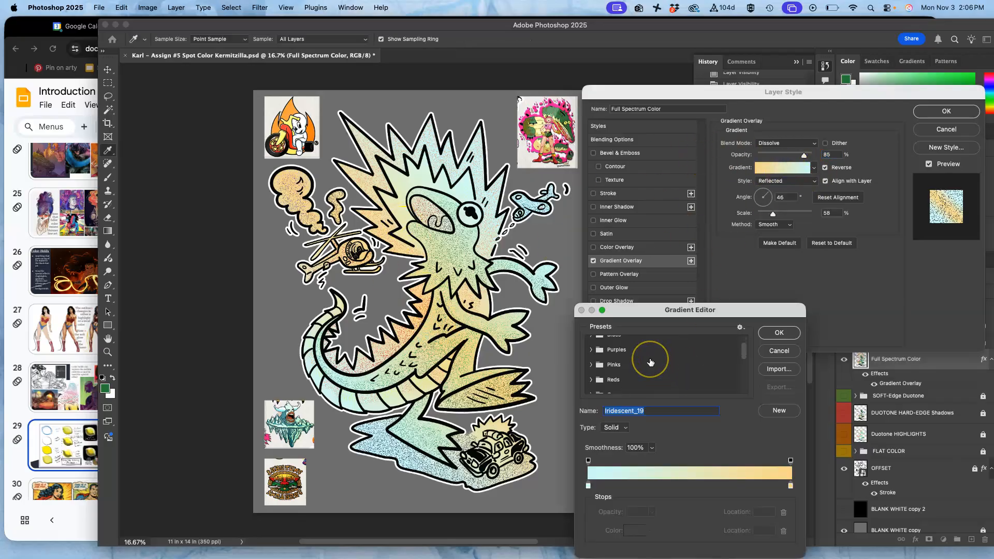
pyautogui.scroll(-1, 651, 363)
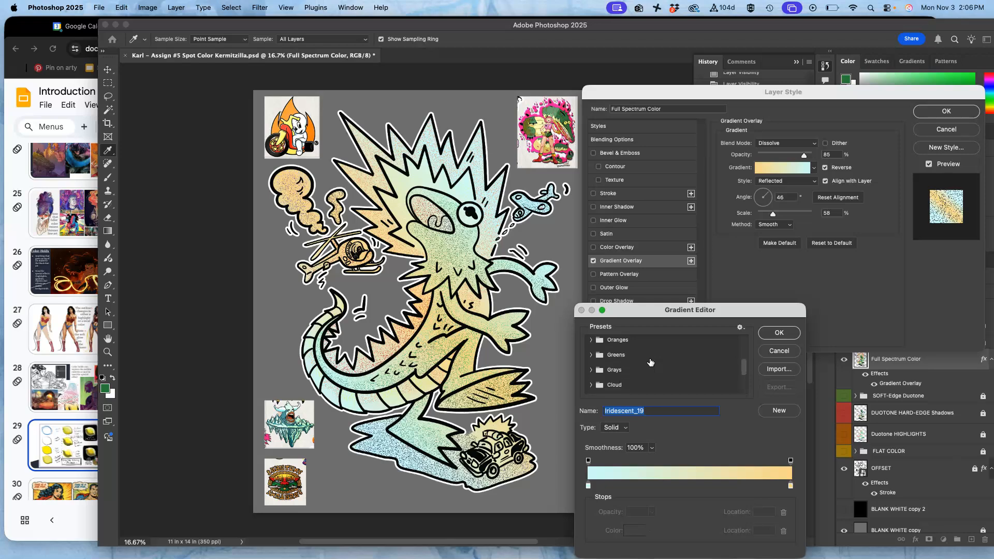
pyautogui.scroll(-2, 651, 363)
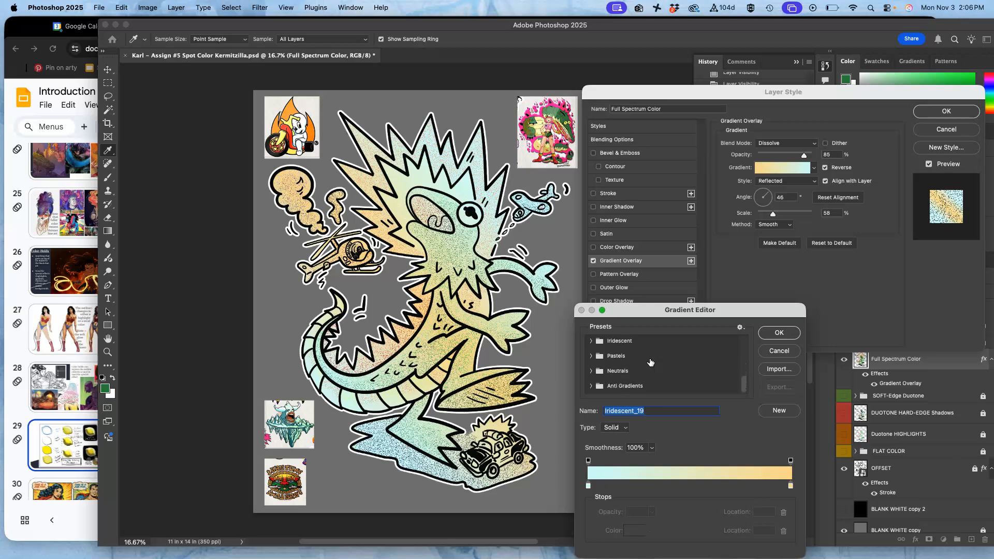
pyautogui.scroll(1, 651, 362)
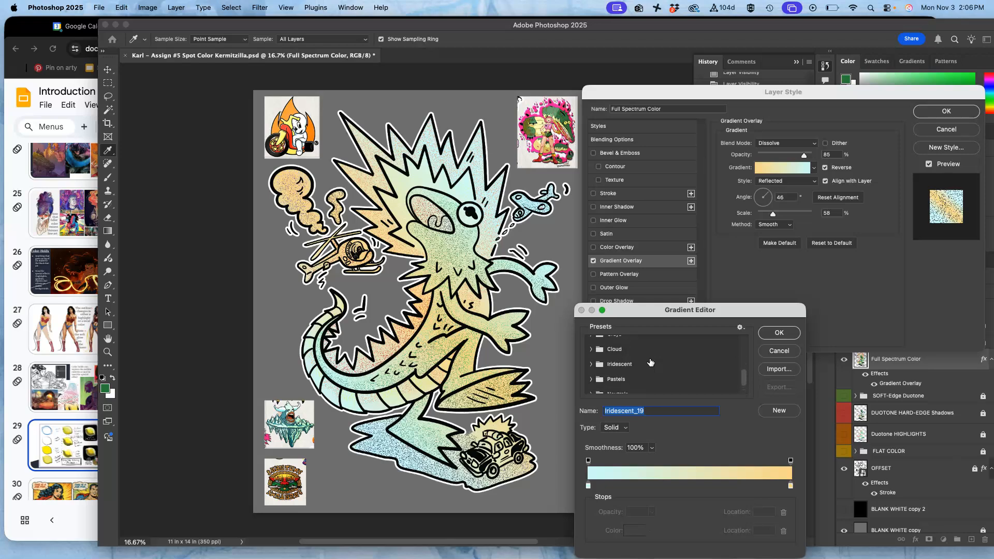
pyautogui.click(590, 371)
pyautogui.scroll(-3, 651, 373)
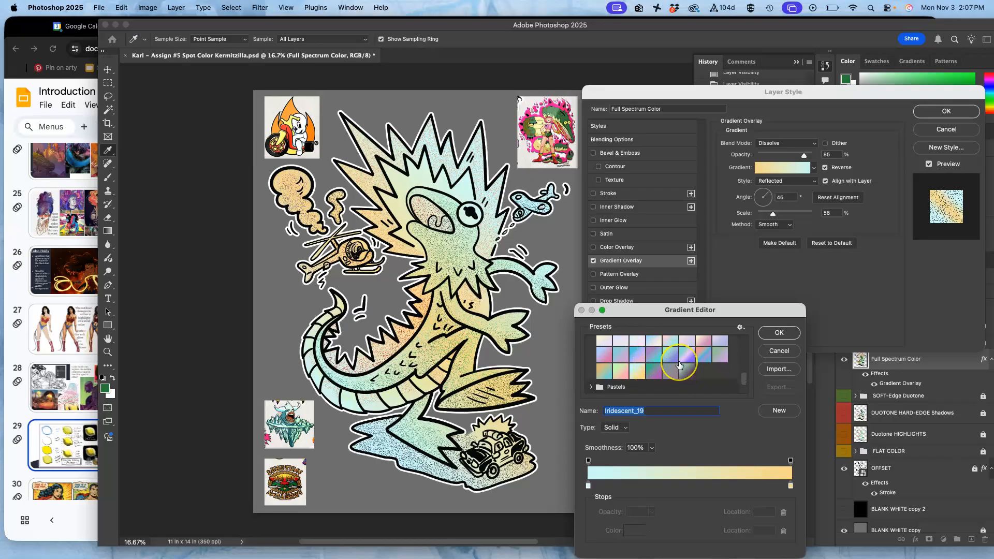
pyautogui.scroll(1, 680, 365)
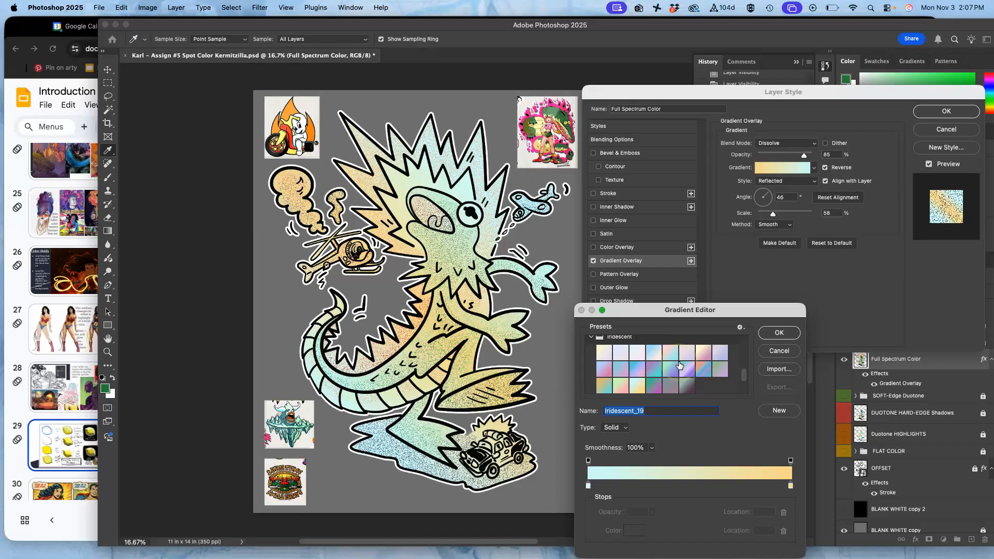
pyautogui.click(707, 352)
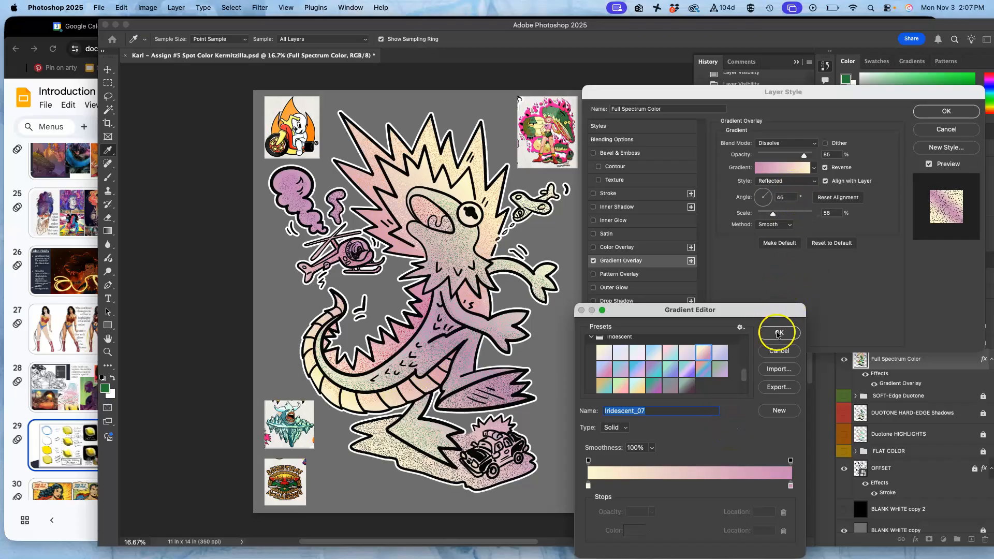
pyautogui.click(778, 333)
# Set the gradient overlay's style to Linear and its angle to 124°.
pyautogui.click(785, 182)
pyautogui.click(777, 145)
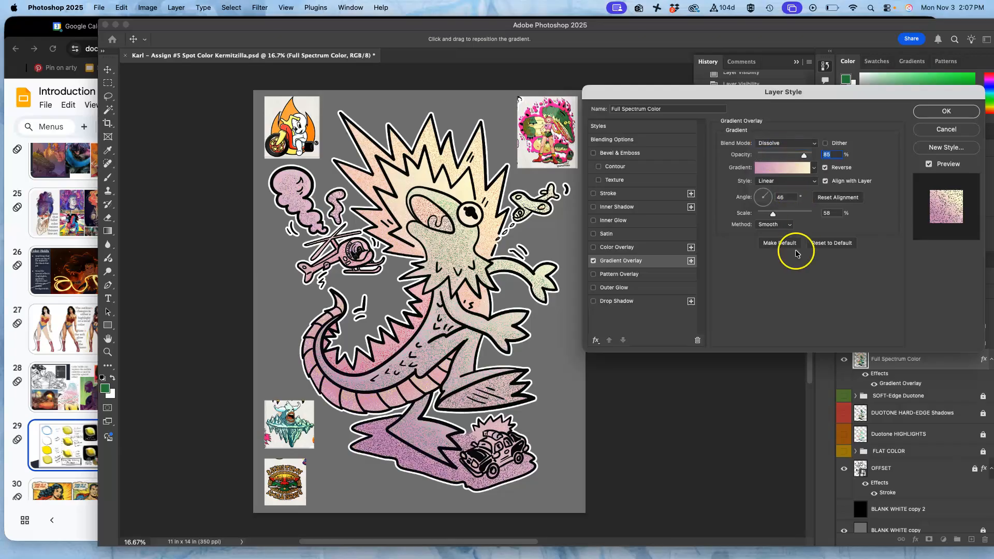
pyautogui.click(761, 192)
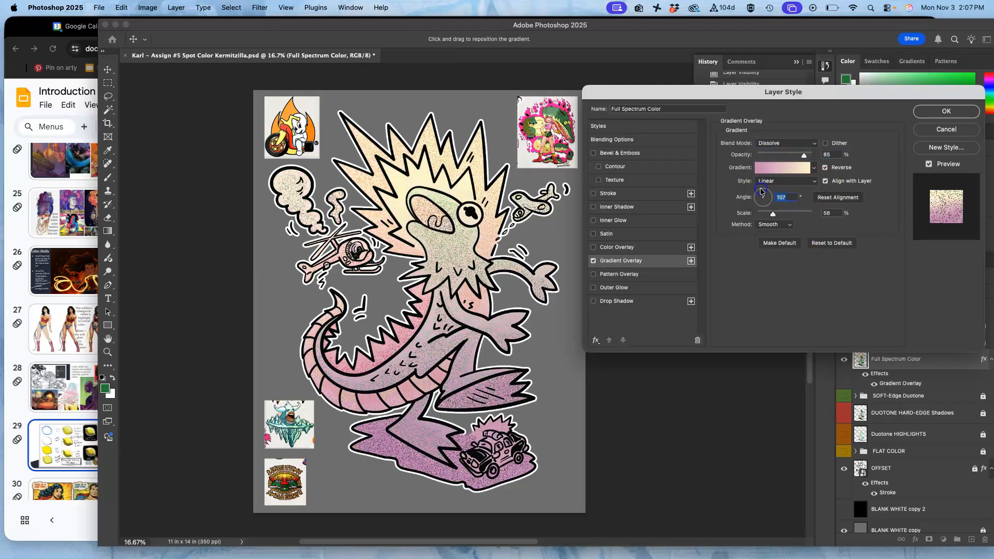
pyautogui.moveTo(760, 189); pyautogui.dragTo(757, 190)
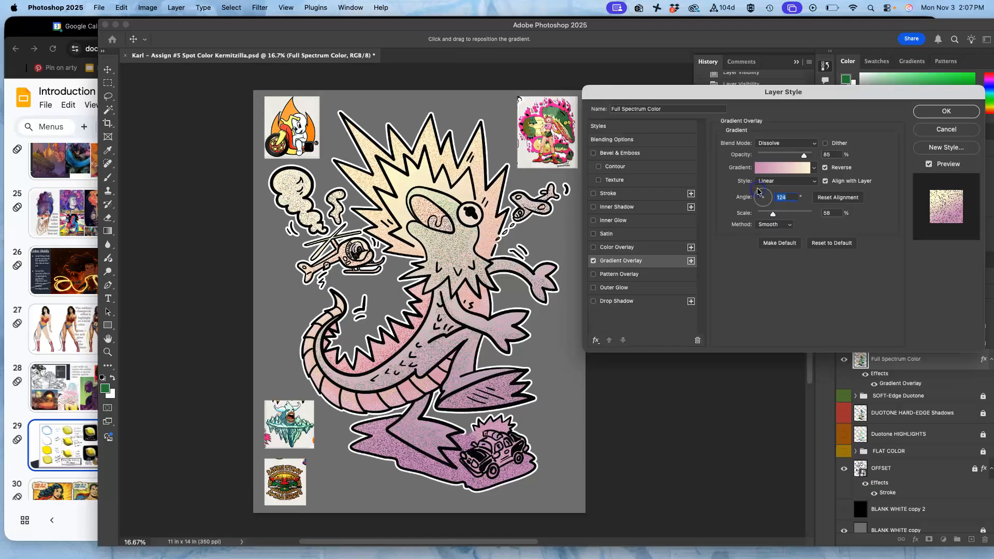
# Add a color stop at location 28 to the overlay gradient and make it orange.
pyautogui.click(789, 168)
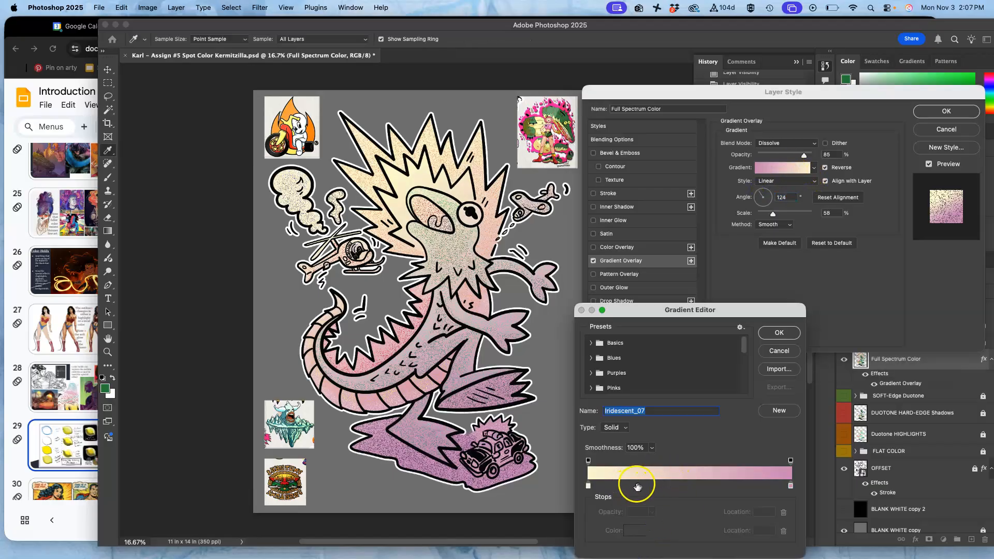
pyautogui.click(644, 485)
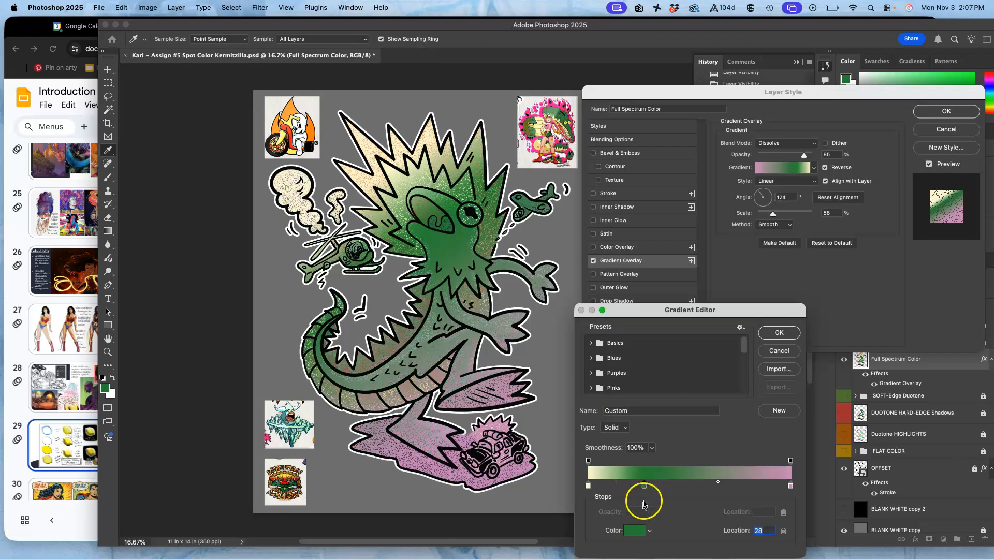
pyautogui.click(635, 531)
pyautogui.click(407, 239)
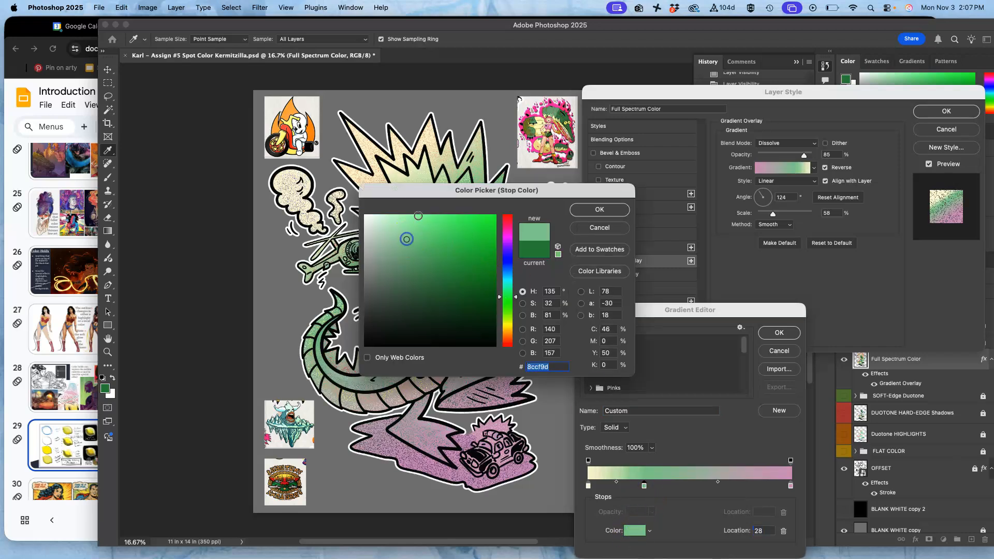
pyautogui.moveTo(418, 196); pyautogui.dragTo(659, 148)
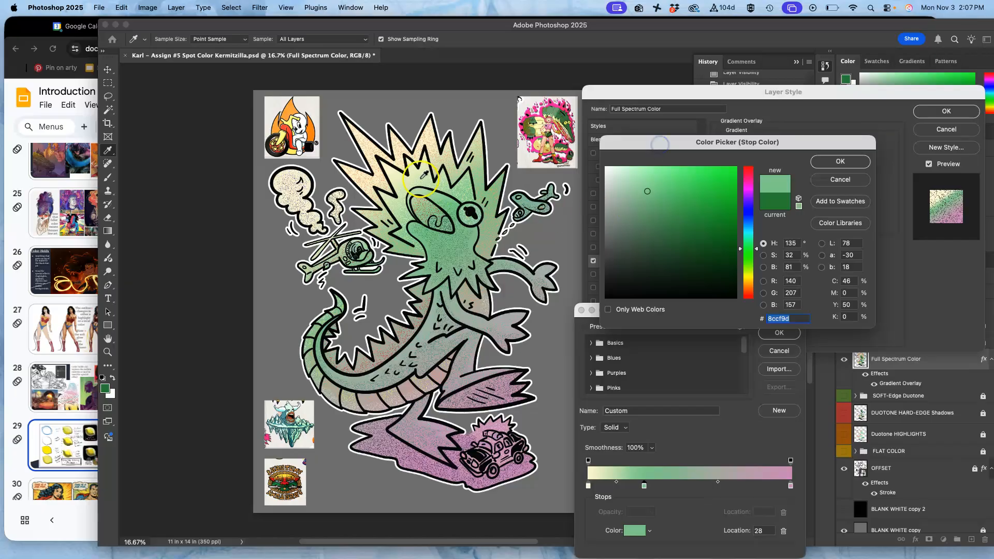
pyautogui.click(747, 284)
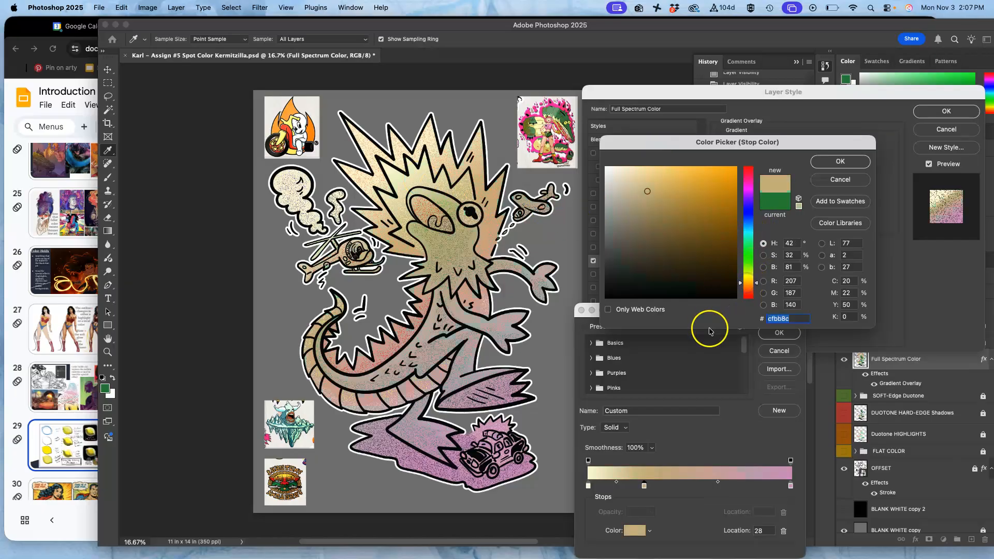
pyautogui.click(693, 180)
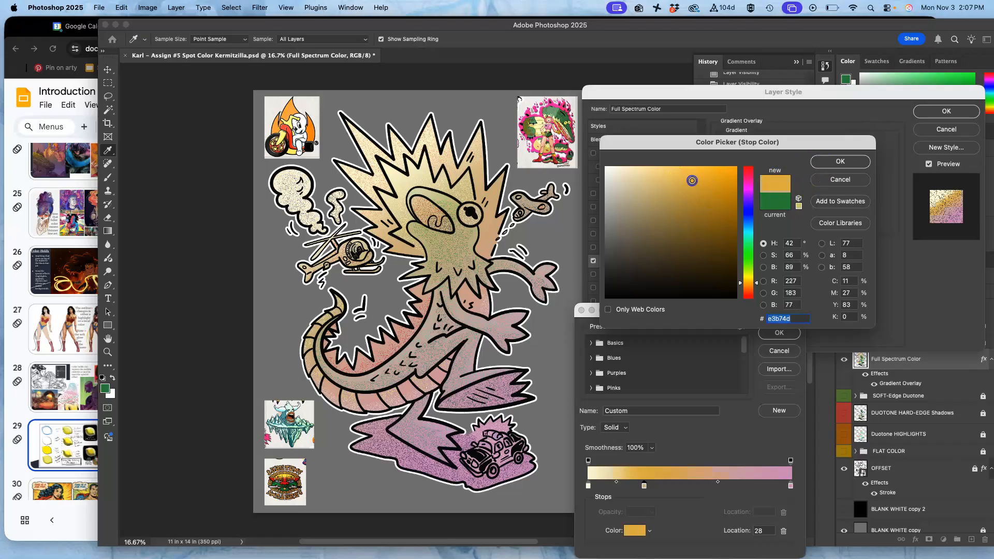
pyautogui.click(834, 162)
# Change the gradient's starting color stop at location 0 to pale yellow, faefb4.
pyautogui.click(589, 486)
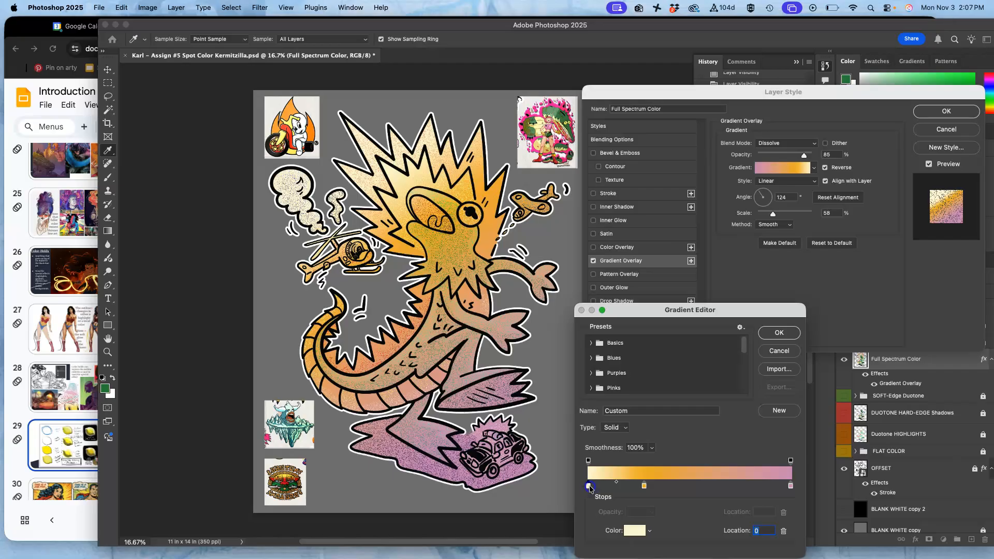
pyautogui.doubleClick(589, 487)
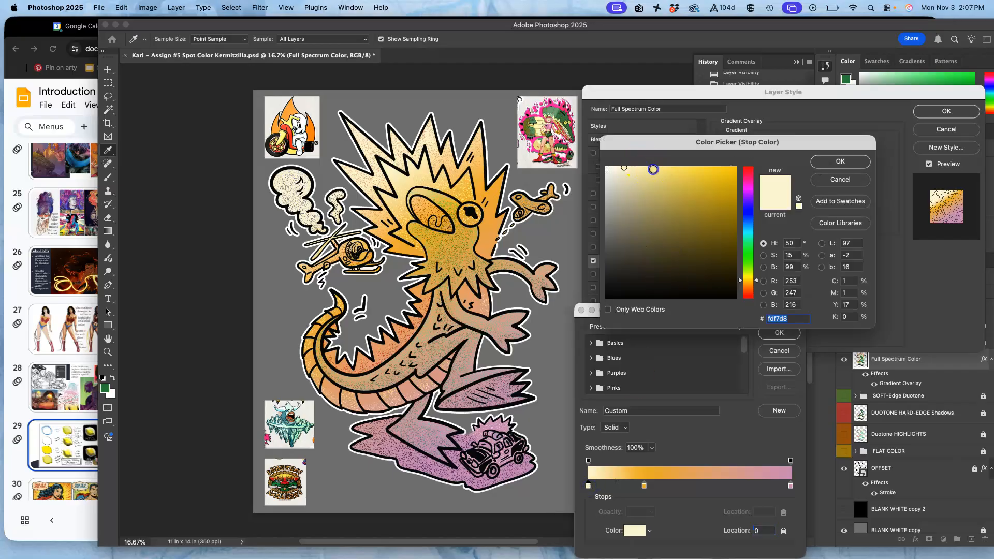
pyautogui.click(654, 169)
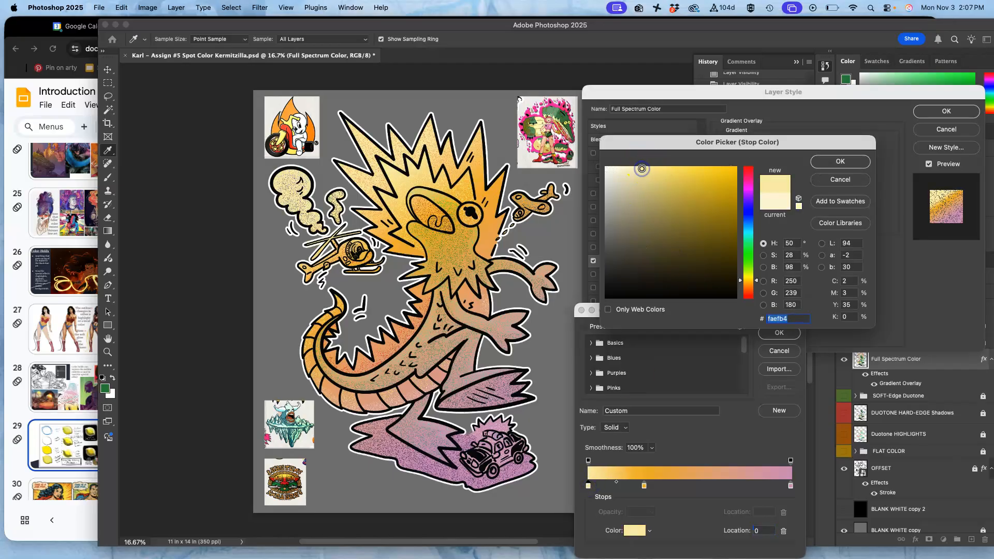
pyautogui.click(840, 161)
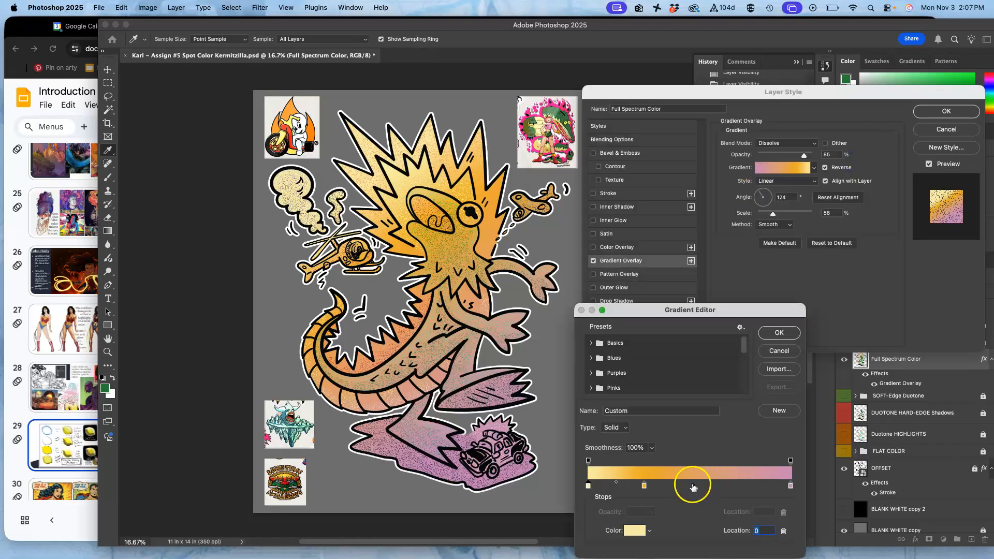
# Add a color stop at location 46 to the gradient and set it to the soft red dc6660.
pyautogui.click(683, 485)
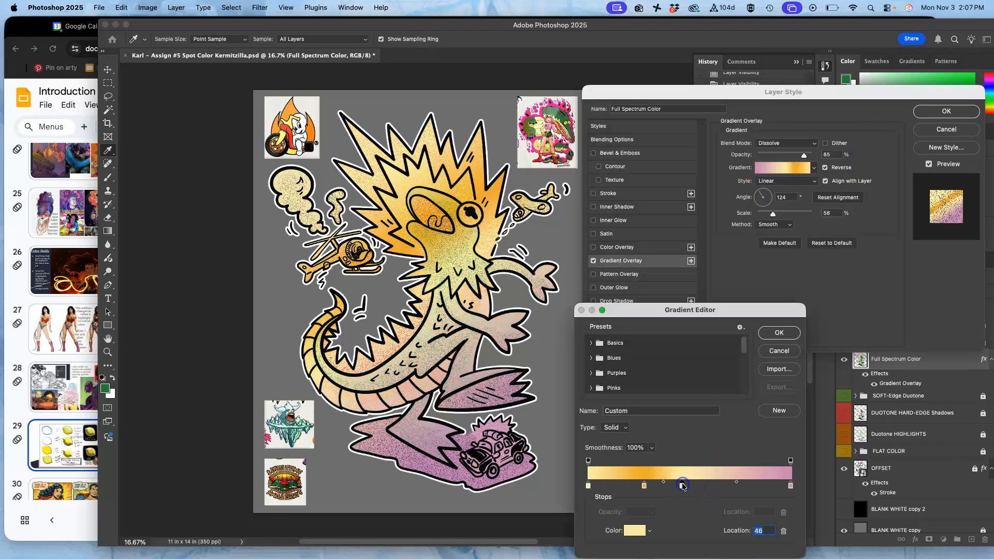
pyautogui.click(634, 529)
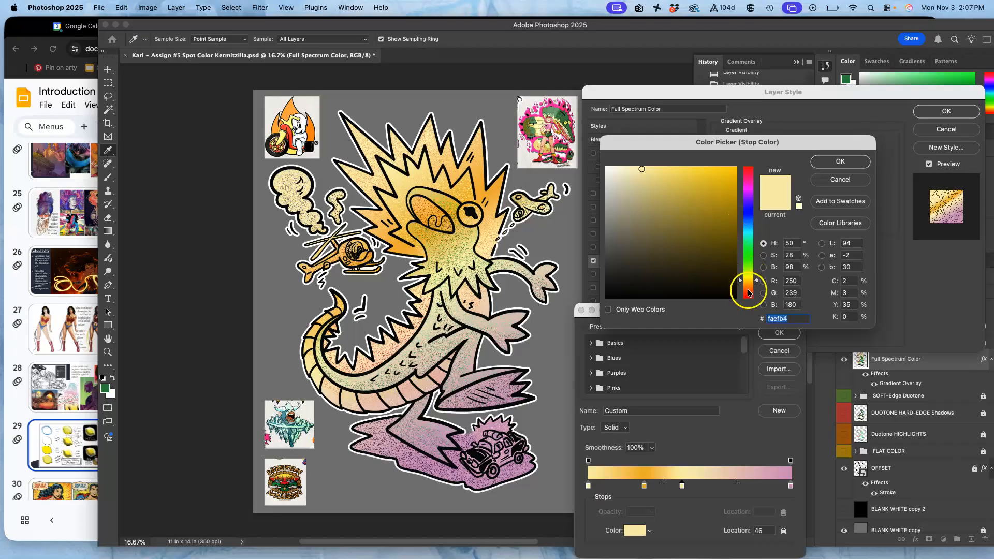
pyautogui.moveTo(748, 293); pyautogui.dragTo(749, 298)
pyautogui.moveTo(694, 254); pyautogui.dragTo(678, 184)
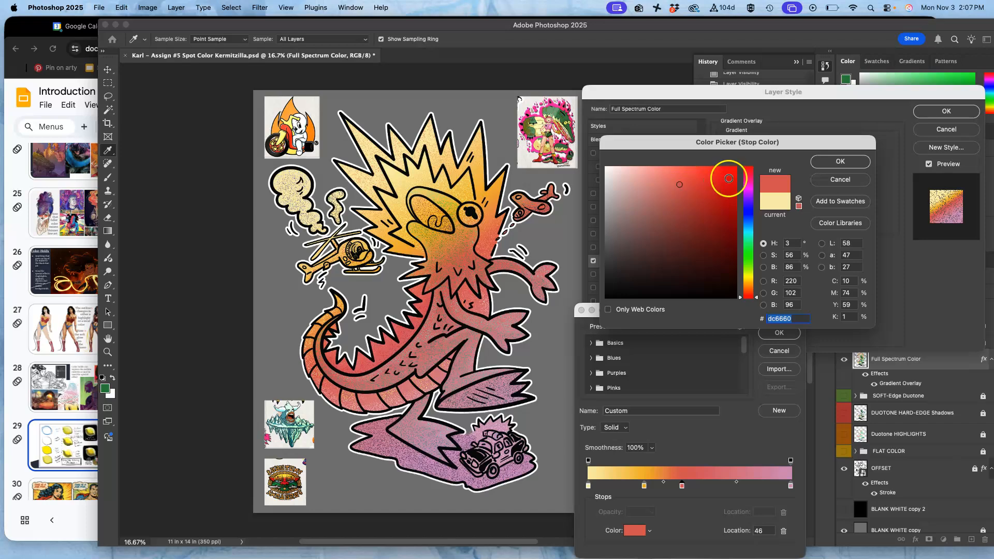
pyautogui.click(829, 161)
# Add a color stop at location 65 to the gradient and set it to the light blue 75afdc.
pyautogui.click(720, 485)
pyautogui.click(637, 529)
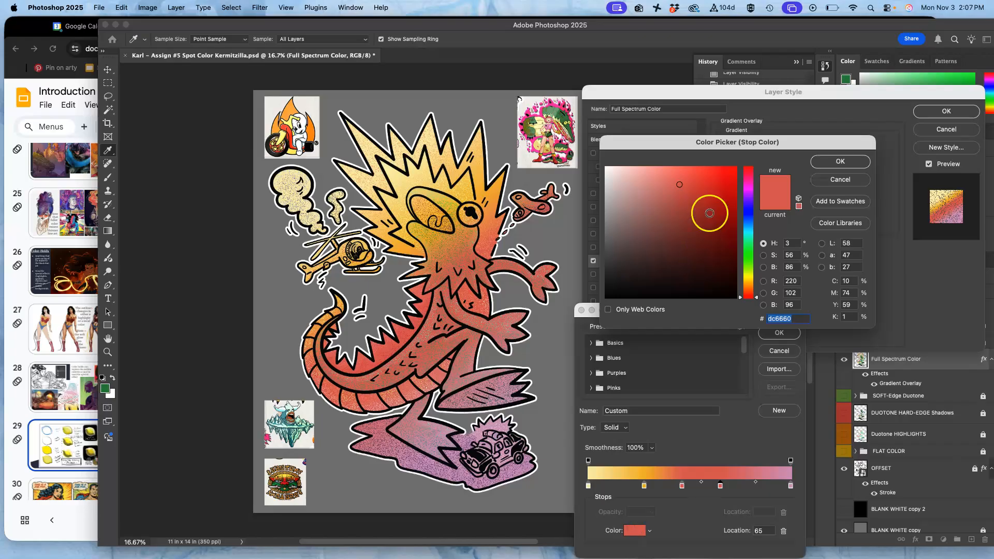
pyautogui.click(751, 223)
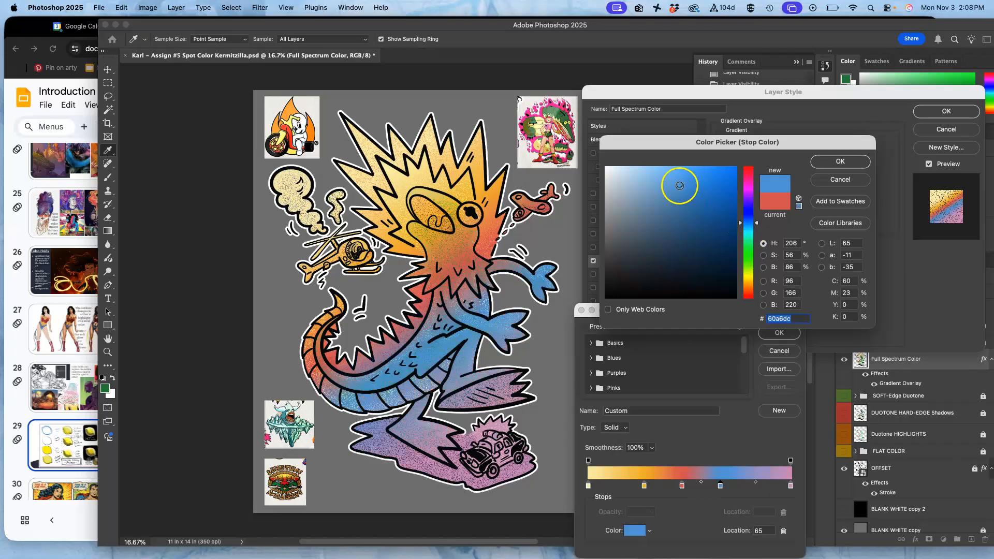
pyautogui.moveTo(669, 194); pyautogui.dragTo(666, 185)
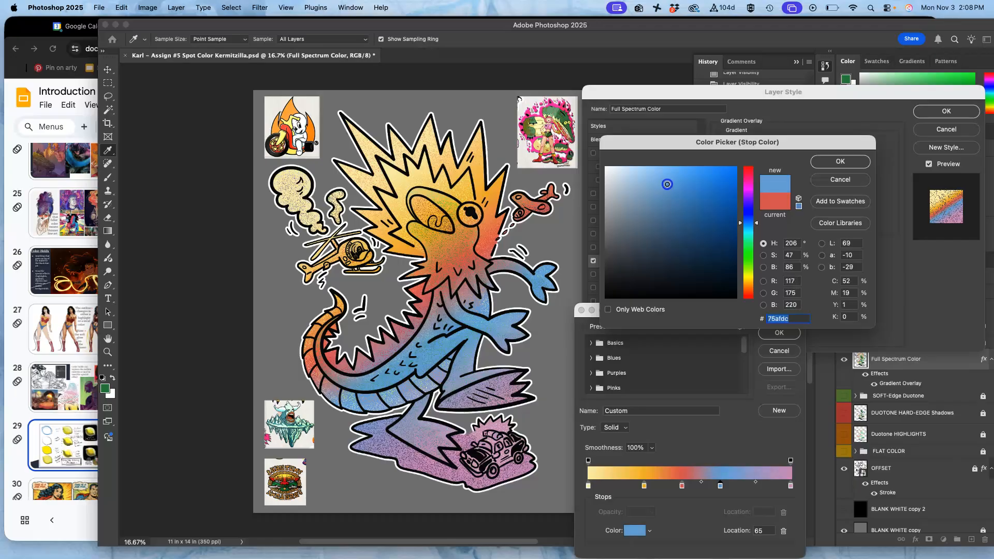
pyautogui.click(833, 161)
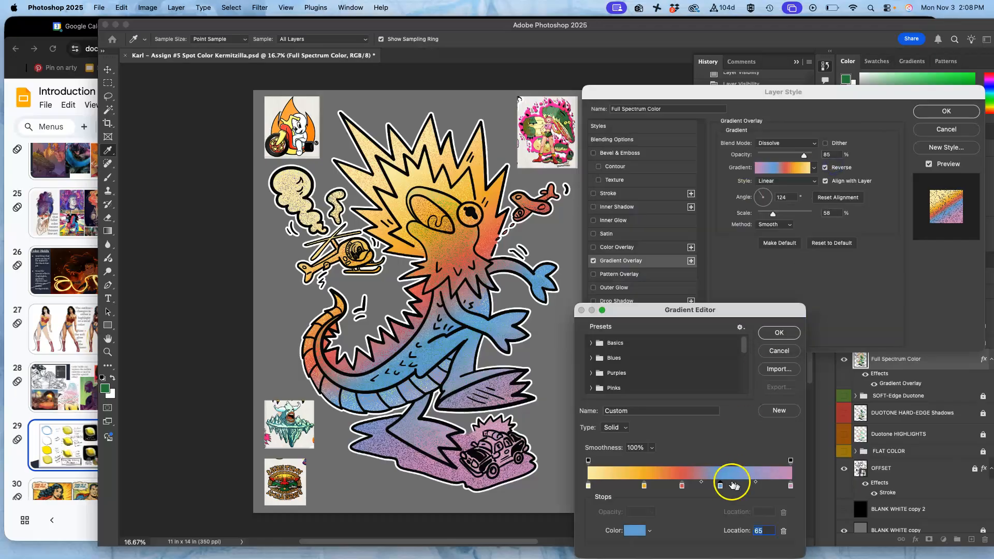
# Add a color stop at location 76 to the gradient and set it to the bright green 42c73e.
pyautogui.click(641, 529)
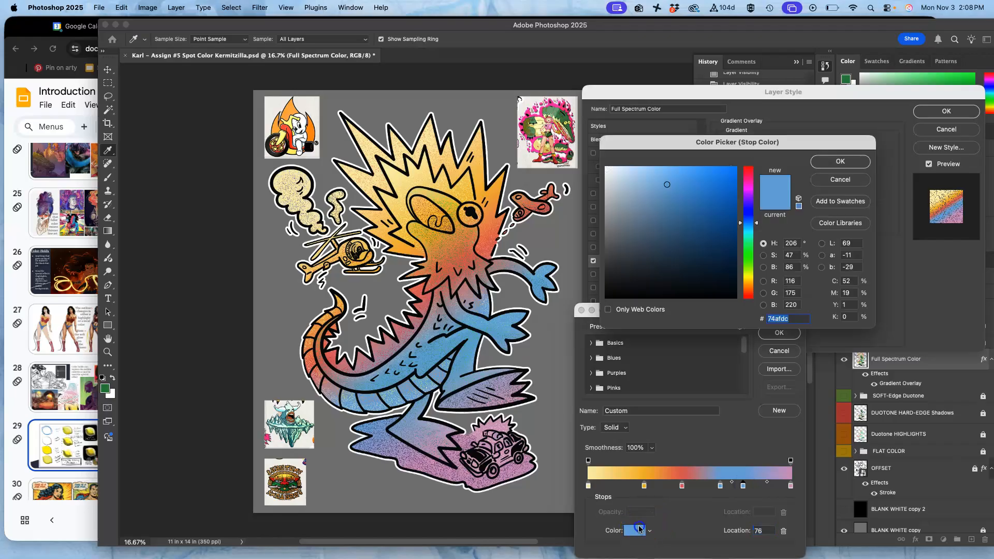
pyautogui.click(748, 254)
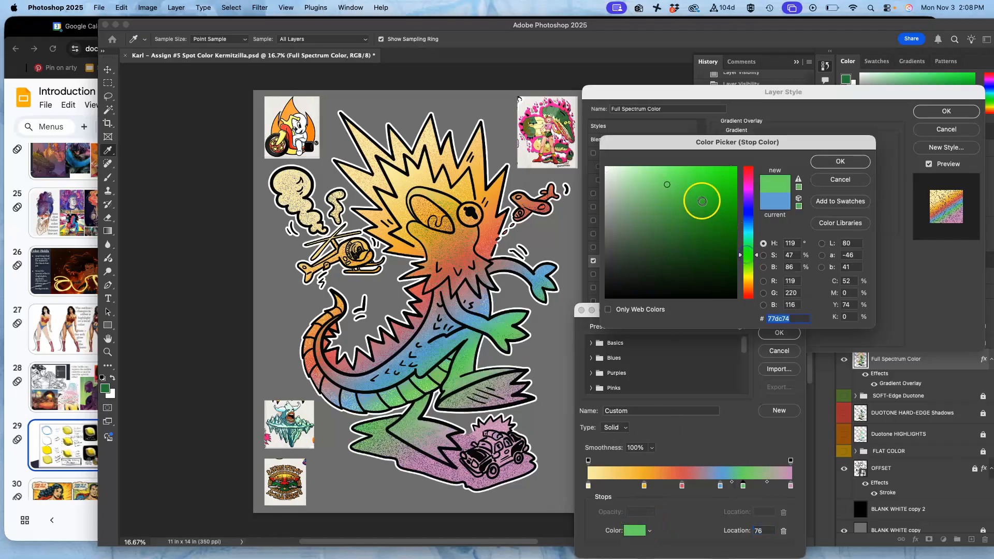
pyautogui.click(698, 193)
pyautogui.moveTo(695, 195); pyautogui.dragTo(696, 195)
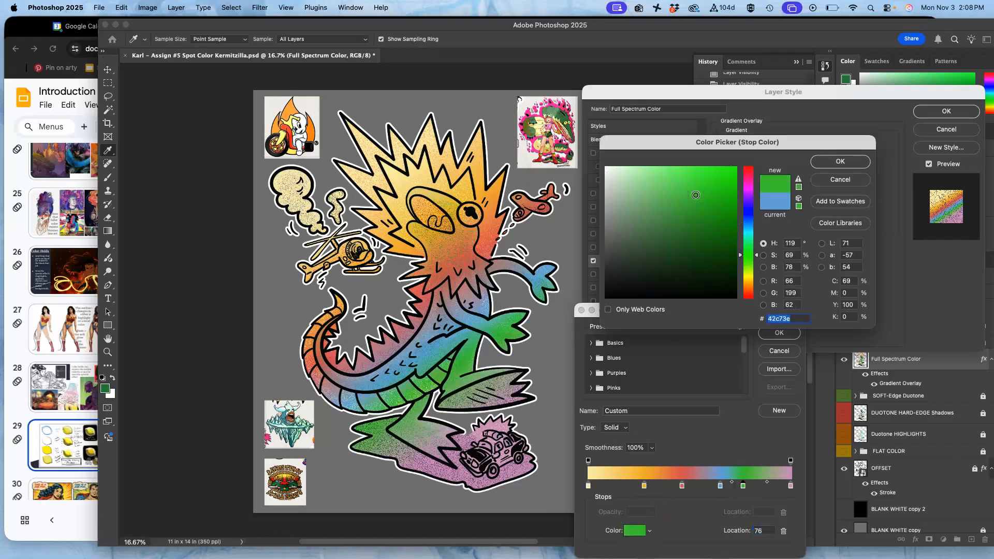
pyautogui.click(824, 161)
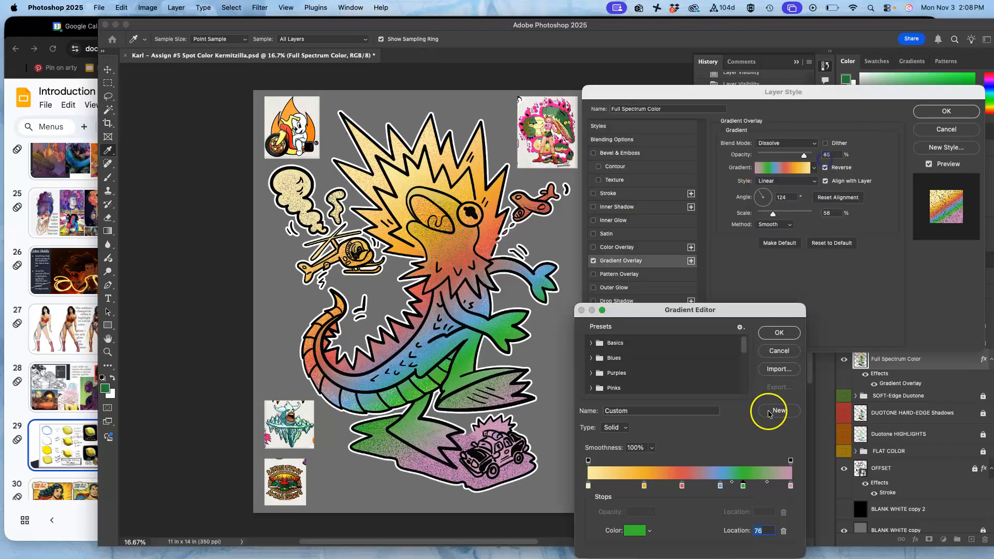
# Add a color stop at location 92, just before the gradient's end, and set it to the purple 7654a5.
pyautogui.click(774, 487)
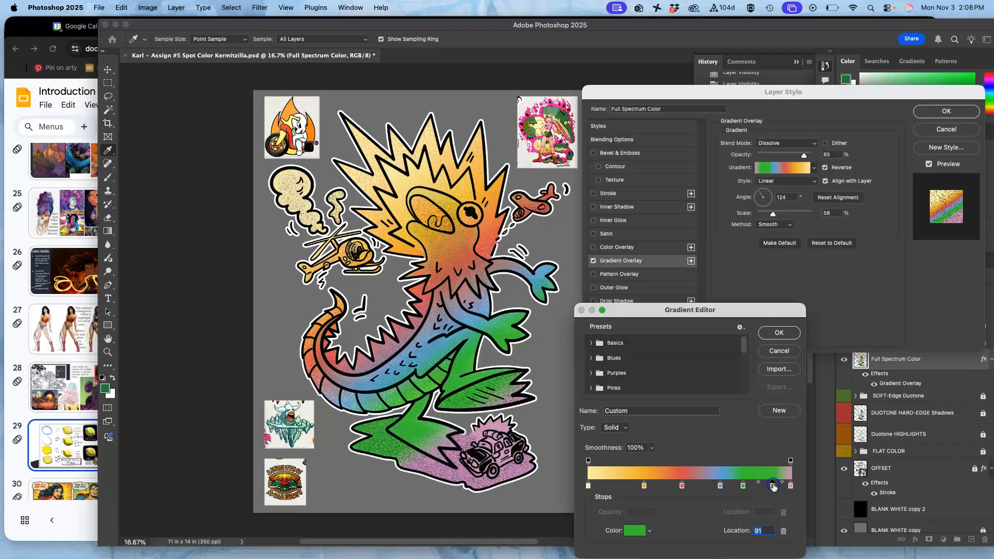
pyautogui.doubleClick(774, 487)
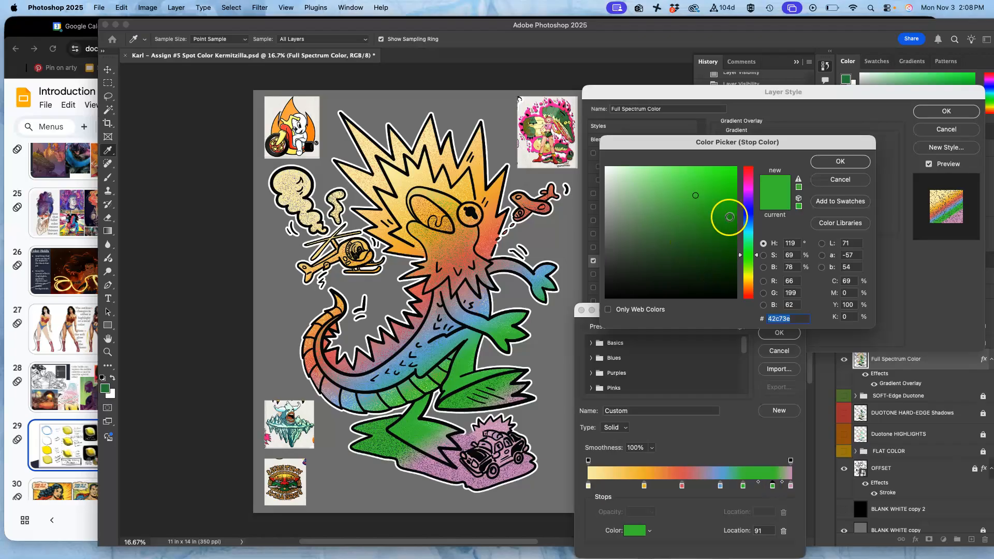
pyautogui.click(747, 202)
pyautogui.click(699, 212)
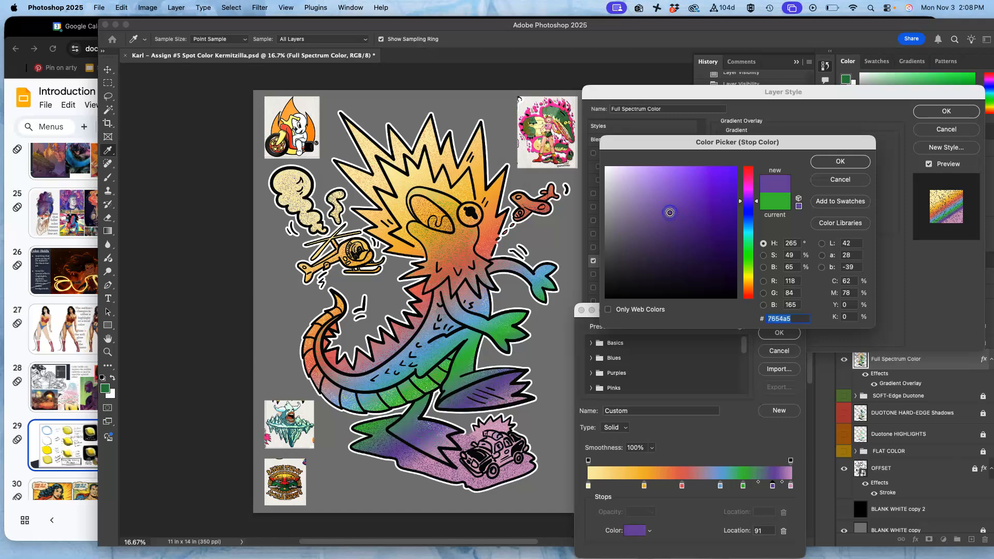
pyautogui.click(824, 160)
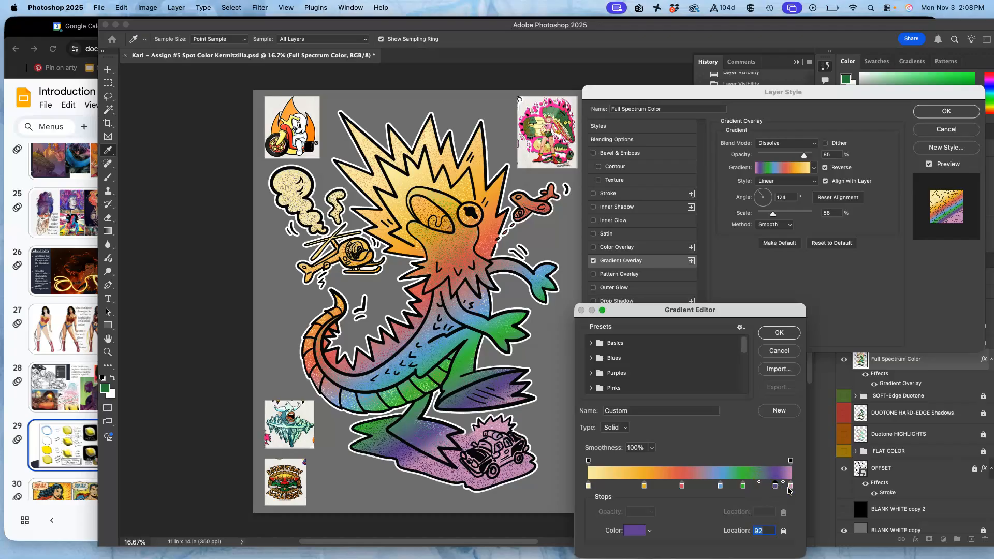
# Change the gradient's ending color stop at location 100 to the muted mauve a07392 and accept the gradient.
pyautogui.doubleClick(791, 487)
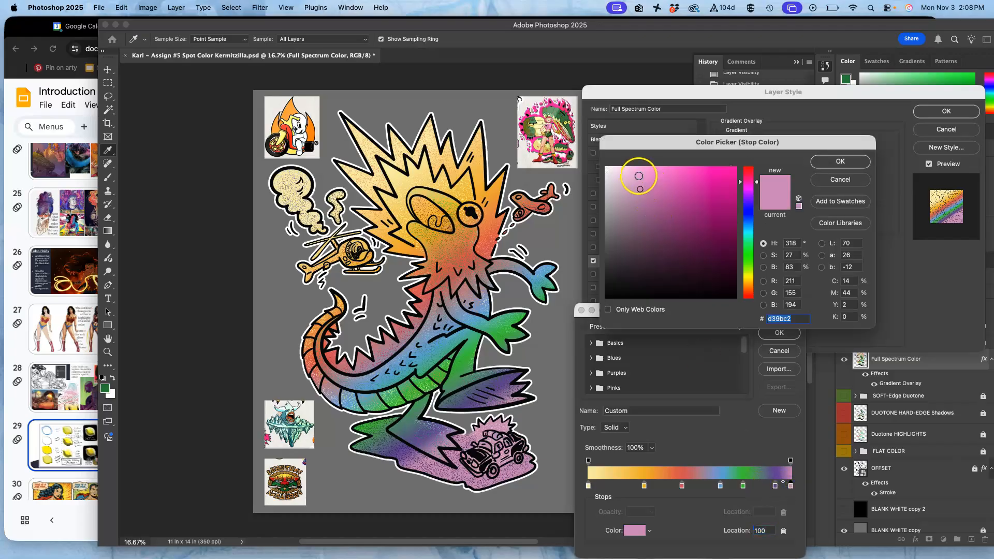
pyautogui.click(637, 177)
pyautogui.moveTo(637, 177)
pyautogui.mouseDown()
pyautogui.moveTo(632, 200)
pyautogui.moveTo(643, 211)
pyautogui.mouseUp()
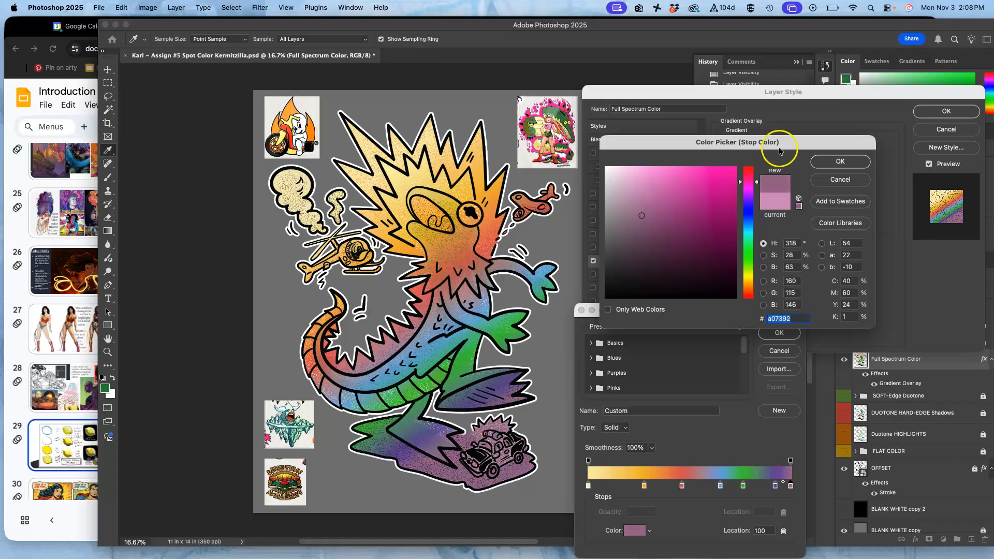
pyautogui.click(828, 161)
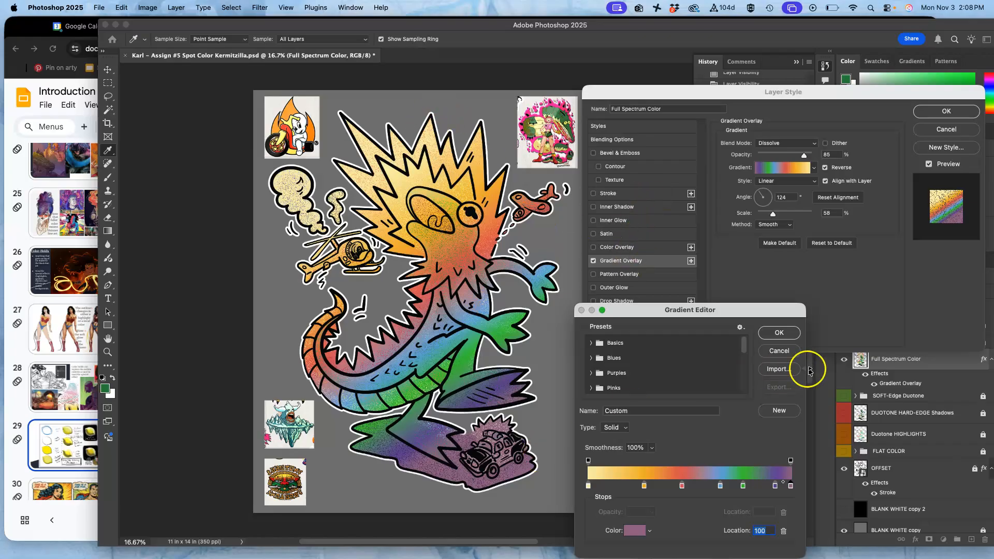
pyautogui.click(787, 334)
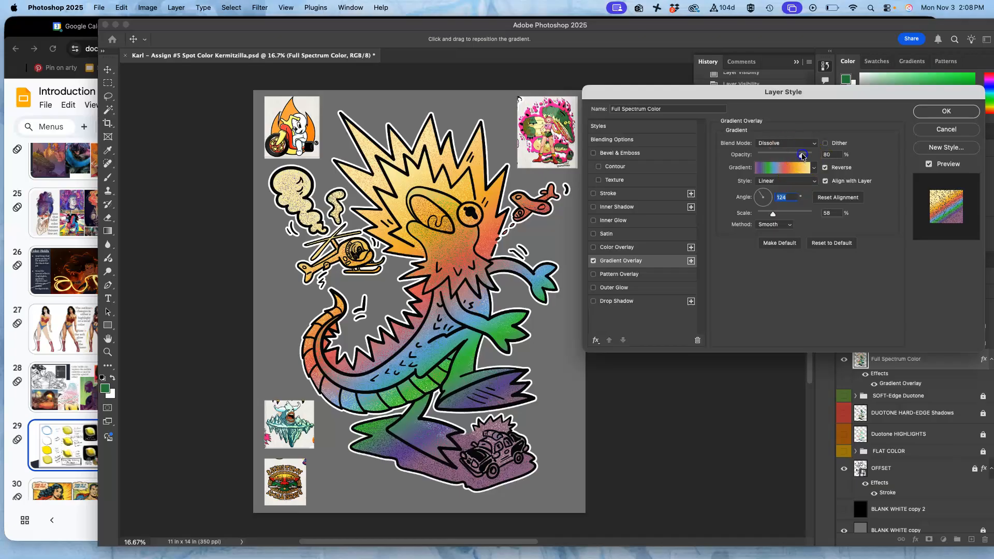
# Lower the gradient overlay's opacity to 51% and try the Normal blend mode.
pyautogui.moveTo(803, 156); pyautogui.dragTo(827, 156)
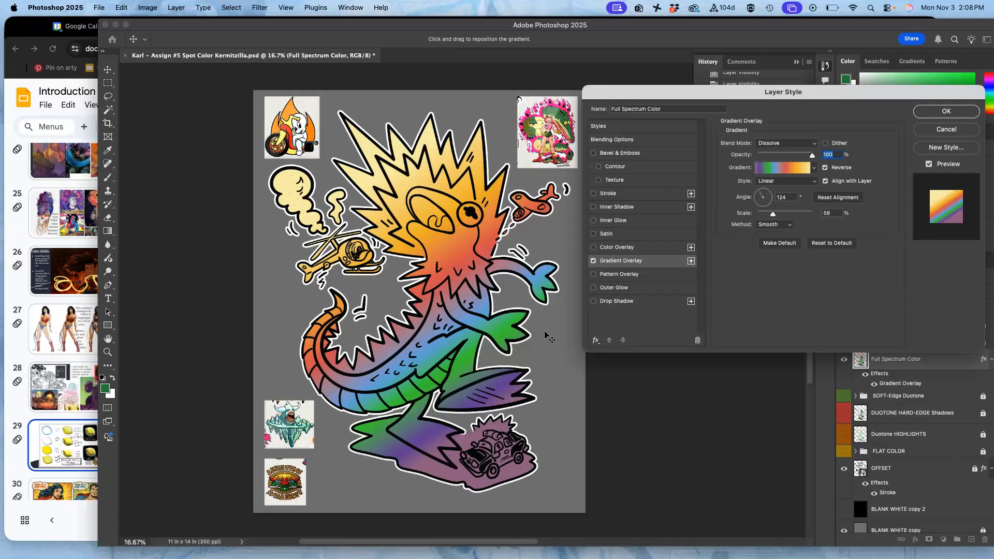
pyautogui.moveTo(812, 157); pyautogui.dragTo(777, 160)
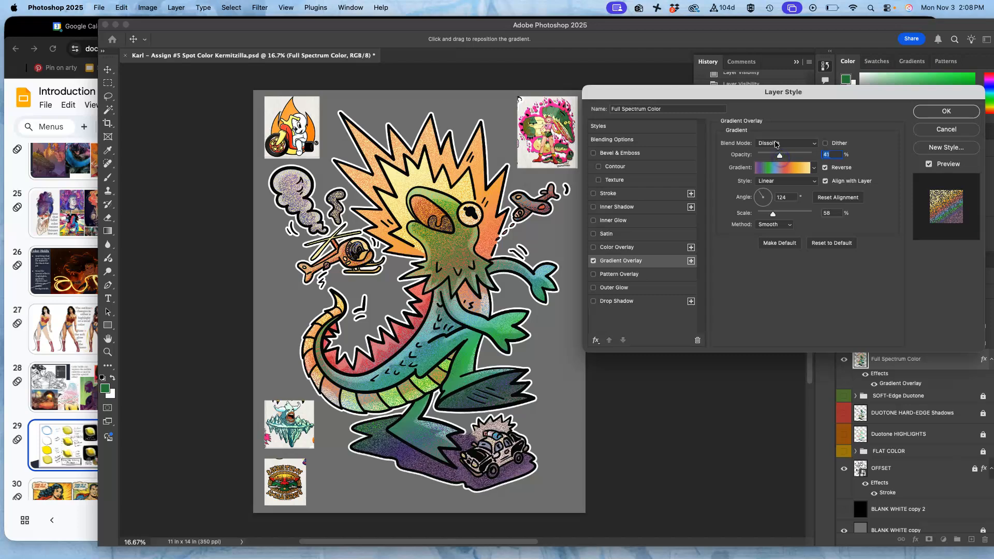
pyautogui.click(778, 143)
pyautogui.click(778, 131)
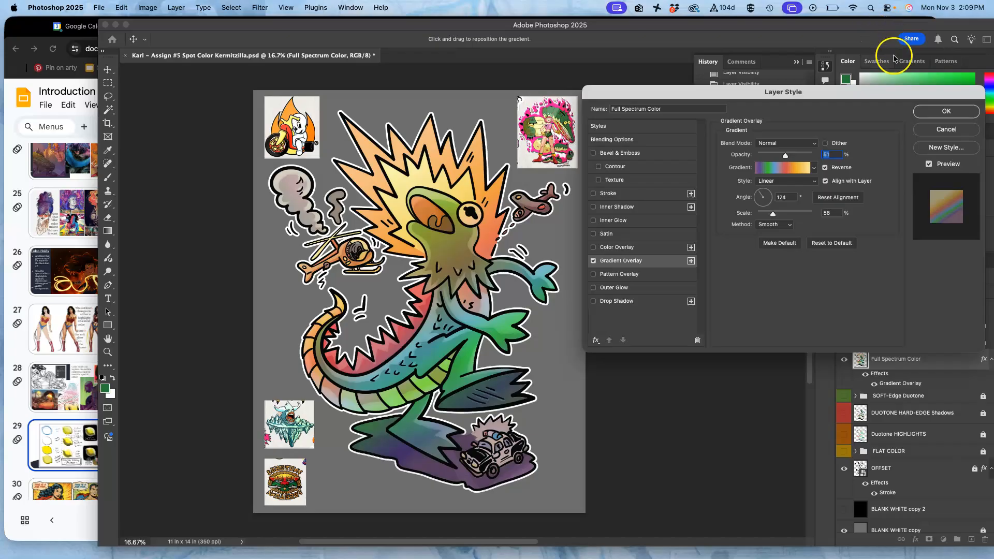
# Set the gradient overlay's blend mode to Dissolve and apply the layer style.
pyautogui.click(783, 146)
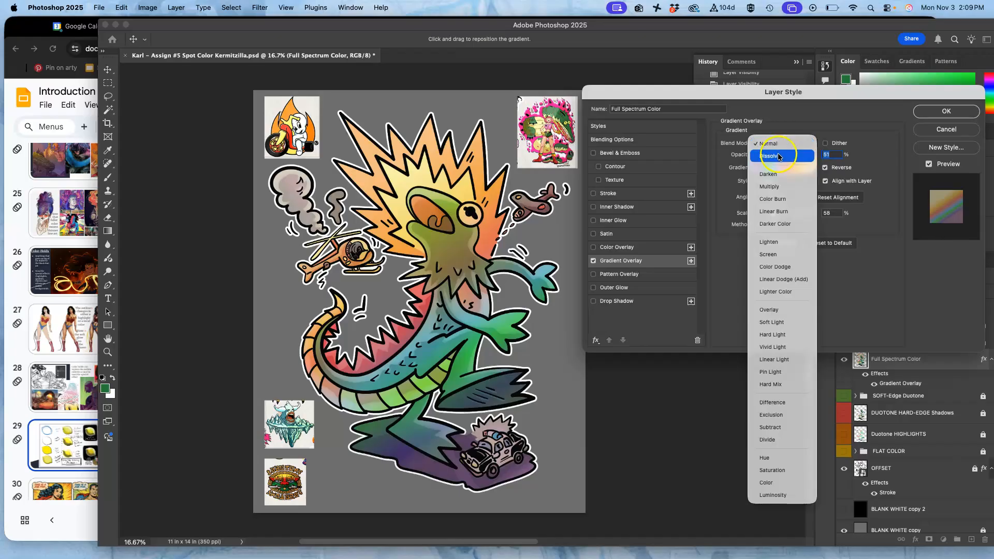
pyautogui.click(780, 156)
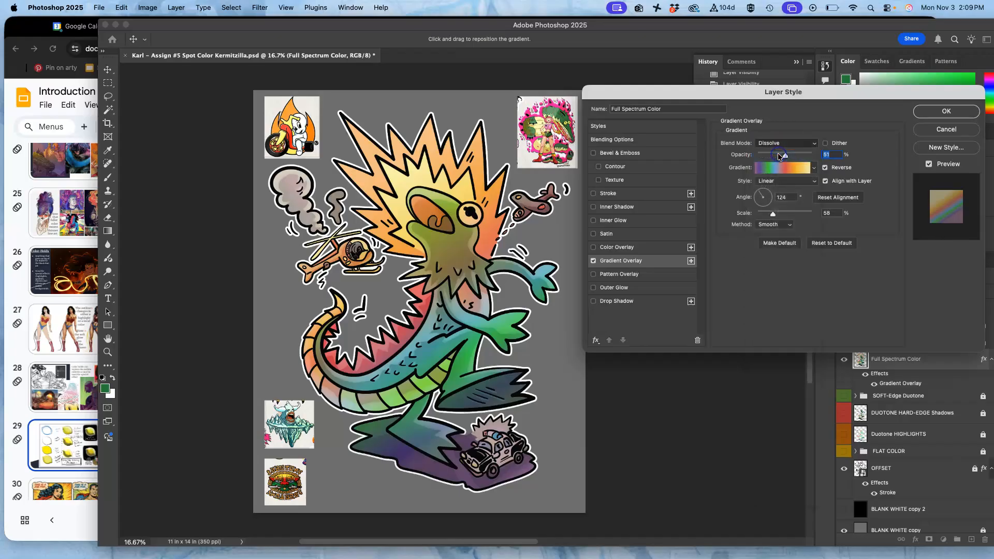
pyautogui.click(946, 111)
# Examine the dissolve grain up close on the creature's neck, mouth and spikes, and finish with the whole illustration in view.
pyautogui.scroll(6, 456, 252)
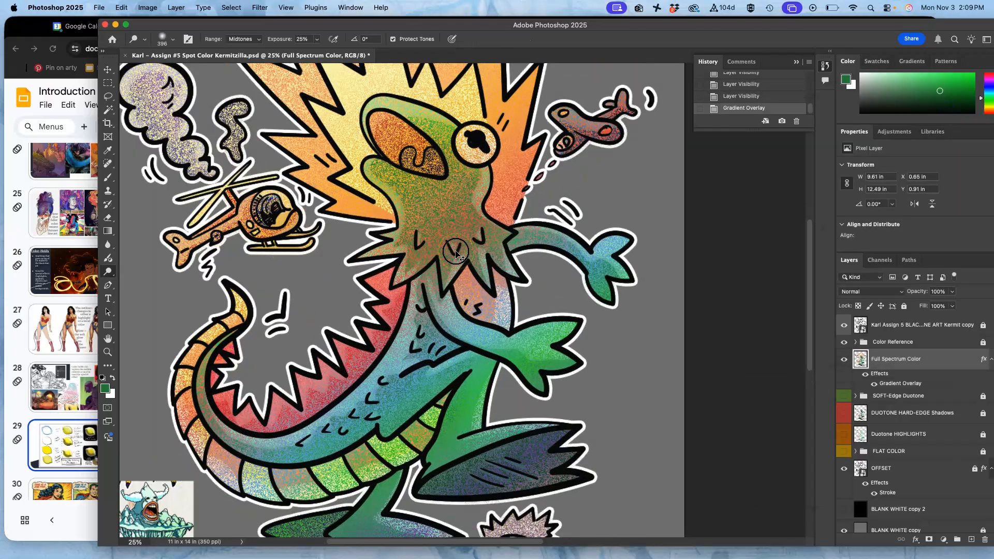
pyautogui.scroll(10, 456, 253)
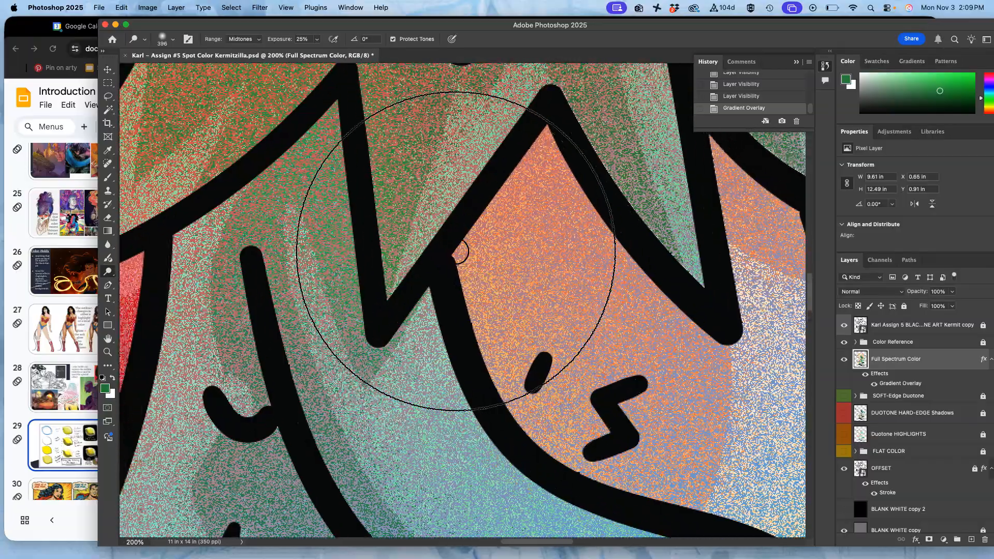
pyautogui.scroll(10, 455, 253)
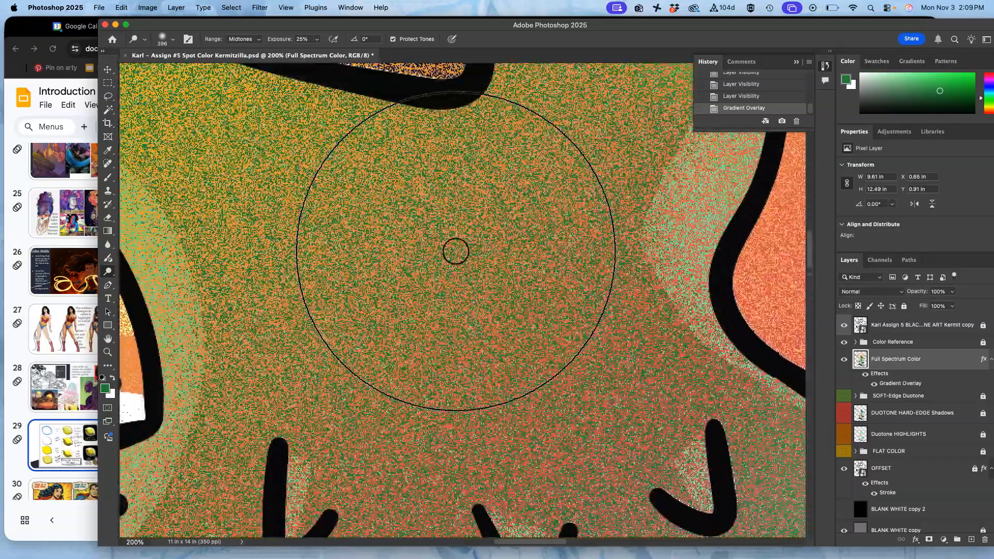
pyautogui.scroll(10, 456, 252)
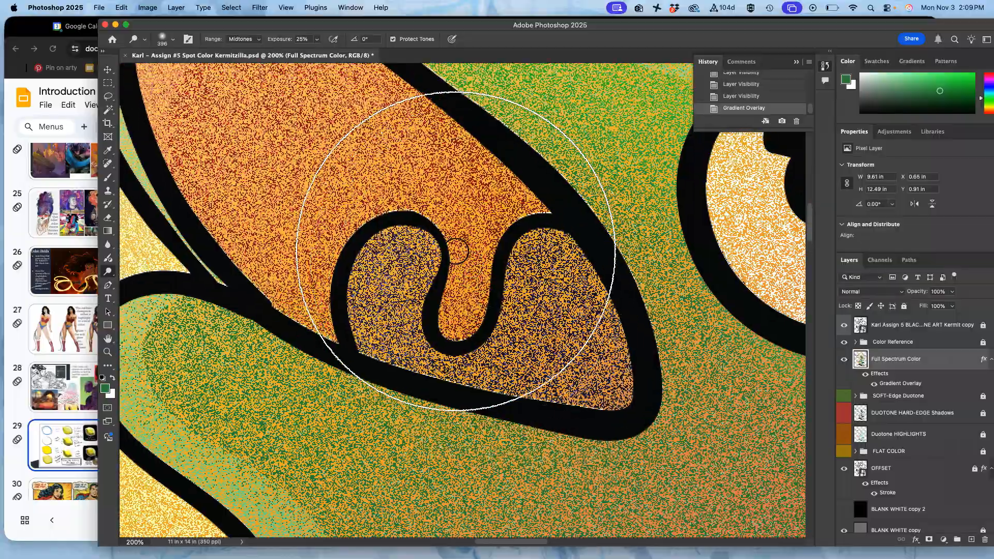
pyautogui.scroll(-6, 456, 252)
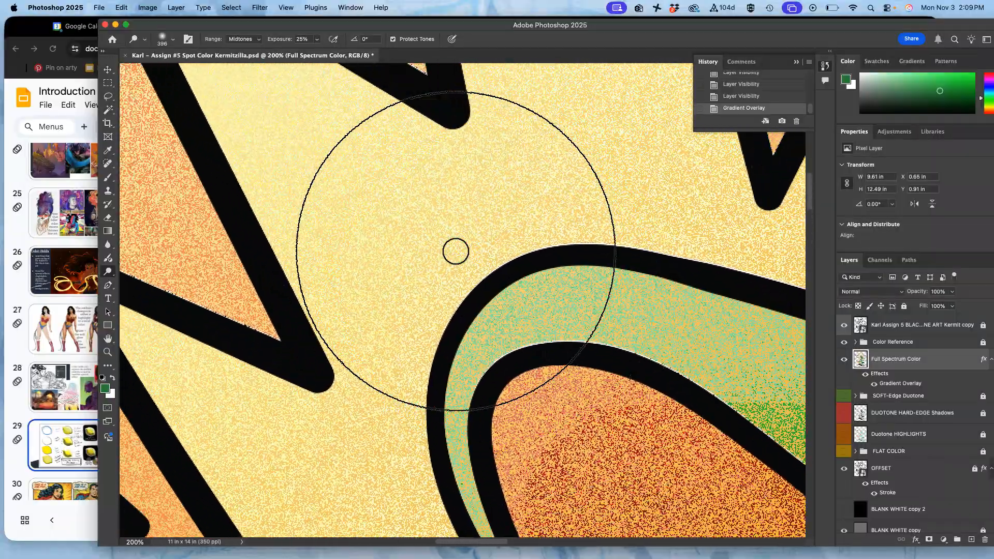
pyautogui.scroll(-5, 456, 252)
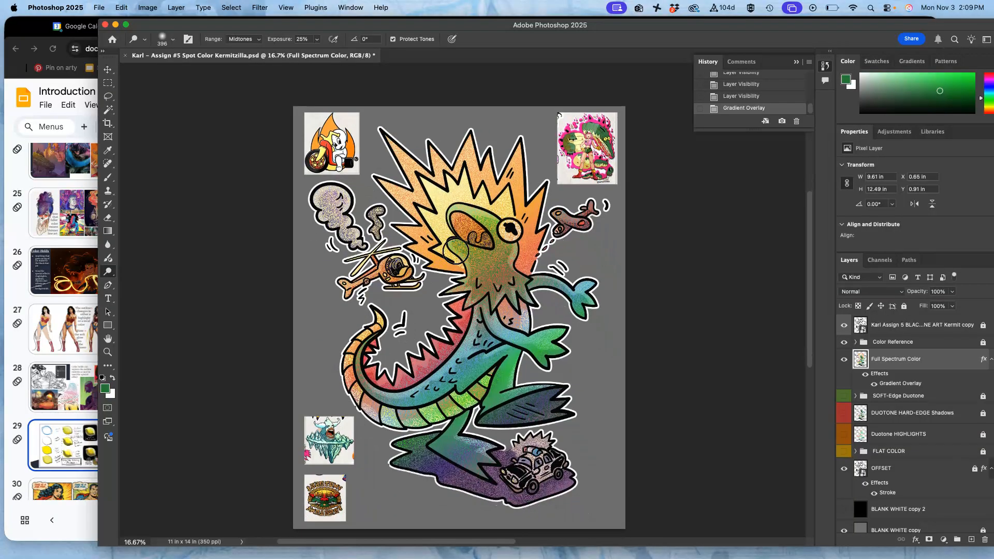
pyautogui.click(506, 263)
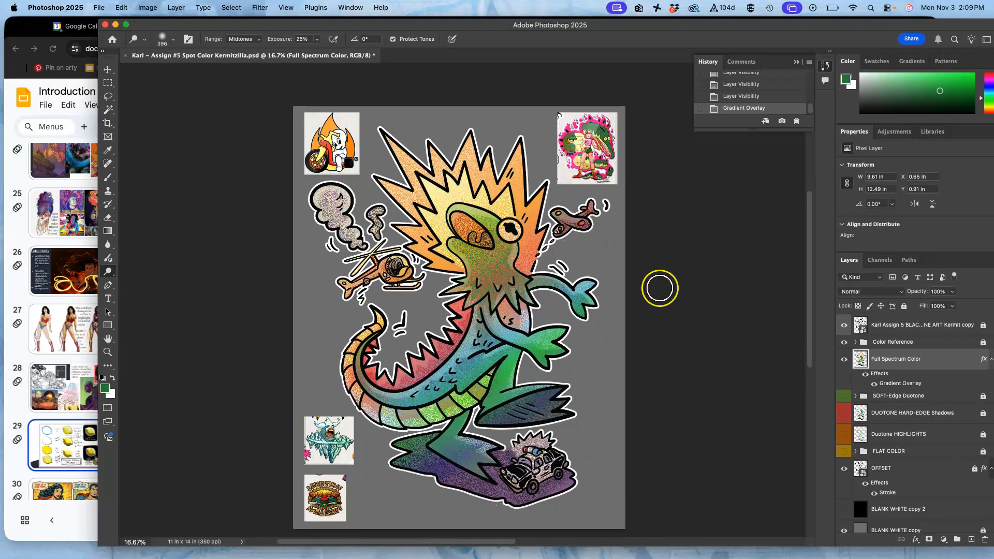
# Duplicate the Full Spectrum Color layer, hide and lock the original, and make the copy the active layer.
pyautogui.press('super+j')
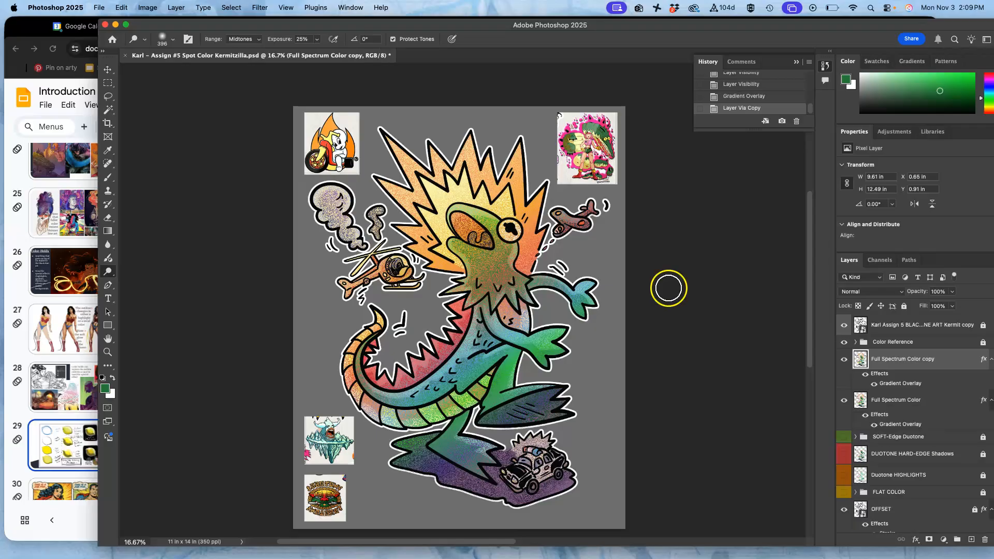
pyautogui.click(842, 400)
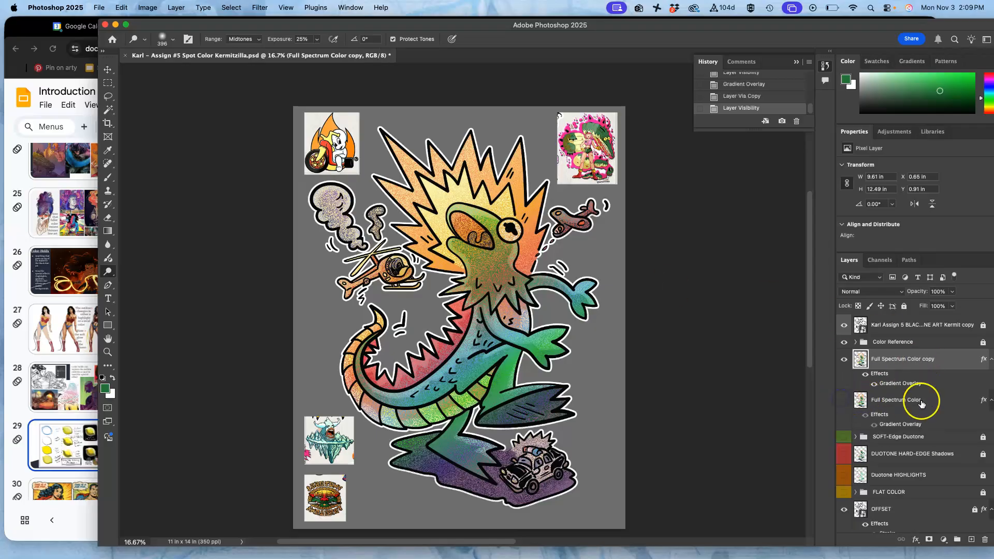
pyautogui.click(914, 400)
pyautogui.click(904, 306)
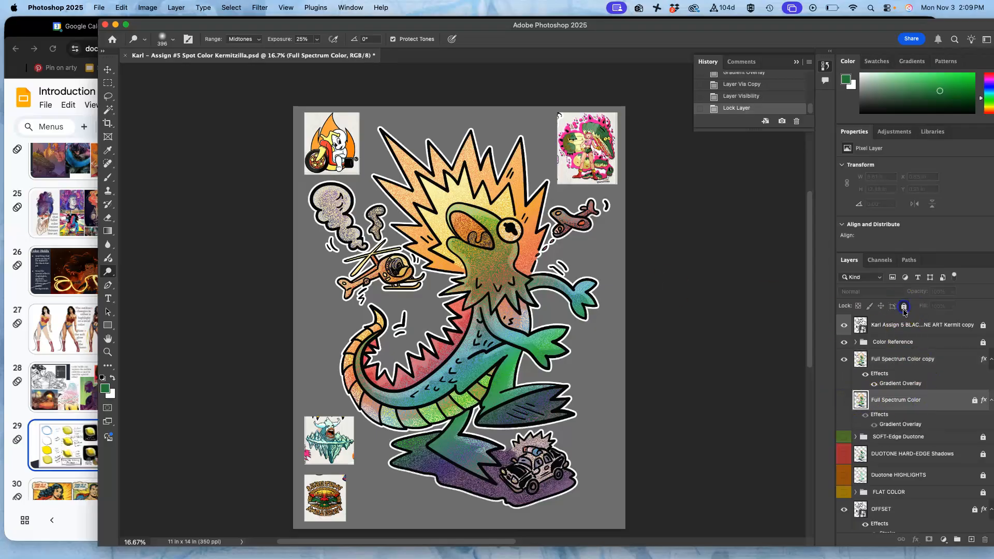
pyautogui.click(910, 358)
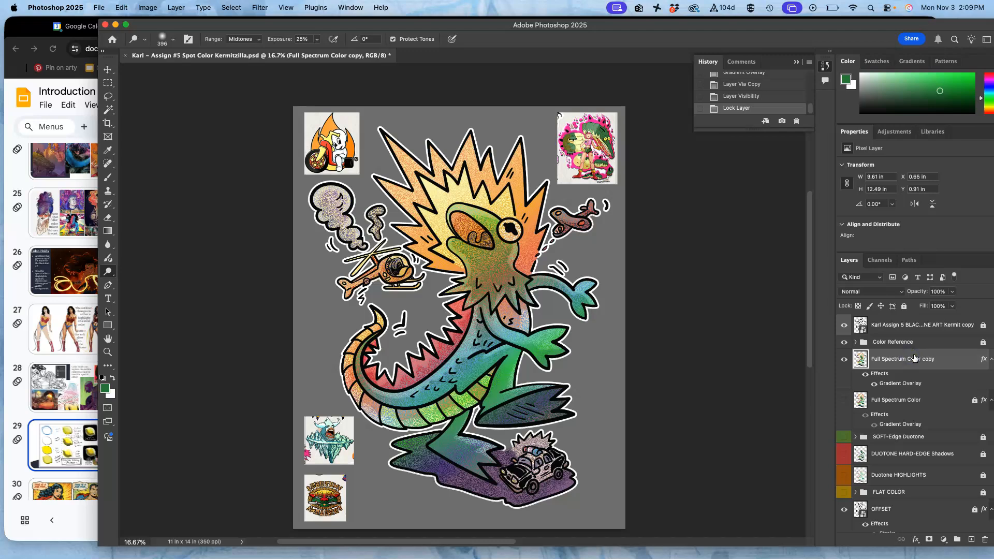
# Try erasing the smoke clouds on the Full Spectrum Color copy layer with the Eraser at 35% opacity.
pyautogui.click(109, 218)
pyautogui.moveTo(332, 179)
pyautogui.mouseDown()
pyautogui.moveTo(314, 198)
pyautogui.moveTo(313, 214)
pyautogui.moveTo(325, 230)
pyautogui.moveTo(332, 217)
pyautogui.moveTo(319, 202)
pyautogui.moveTo(344, 183)
pyautogui.moveTo(345, 231)
pyautogui.mouseUp()
pyautogui.moveTo(344, 211)
pyautogui.mouseDown()
pyautogui.moveTo(328, 225)
pyautogui.moveTo(329, 203)
pyautogui.moveTo(363, 229)
pyautogui.moveTo(375, 223)
pyautogui.moveTo(347, 268)
pyautogui.mouseUp()
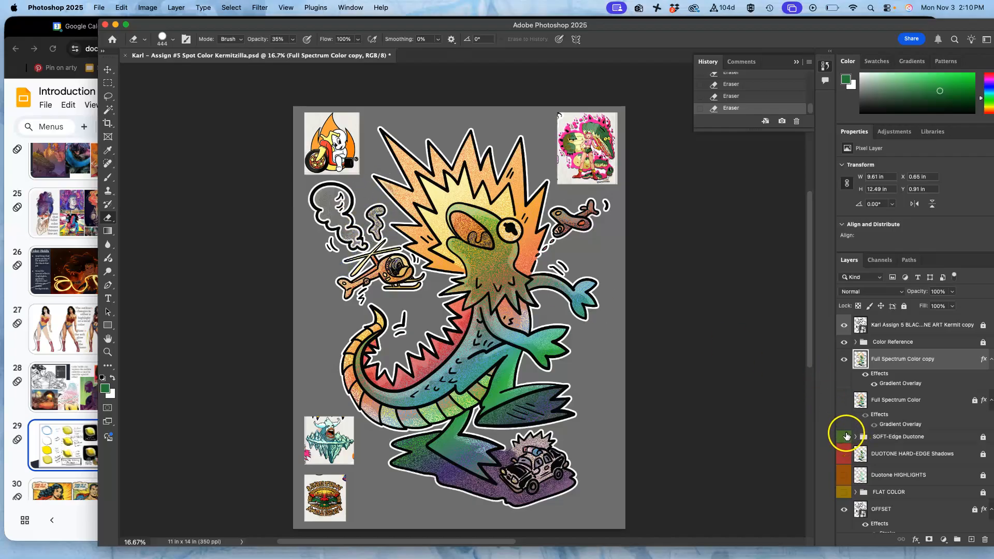
# Undo the smoke cloud erasing and the locking and hiding of the original layer, back to the layer duplication.
pyautogui.press('super+z')
pyautogui.press('super+z')
pyautogui.press('super+z')
pyautogui.press('super+z')
pyautogui.press('super+z')
pyautogui.press('super+z')
pyautogui.press('super+z')
pyautogui.press('super+z')
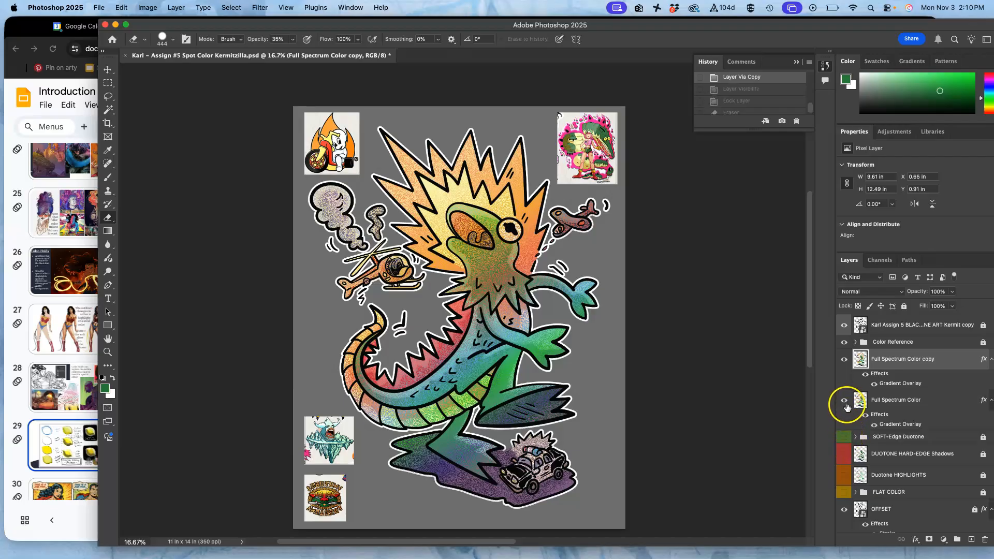
# Hide the original Full Spectrum Color layer, show the duotone and flat color layers beneath, and erase the large smoke cloud on the copy.
pyautogui.click(845, 400)
pyautogui.click(843, 436)
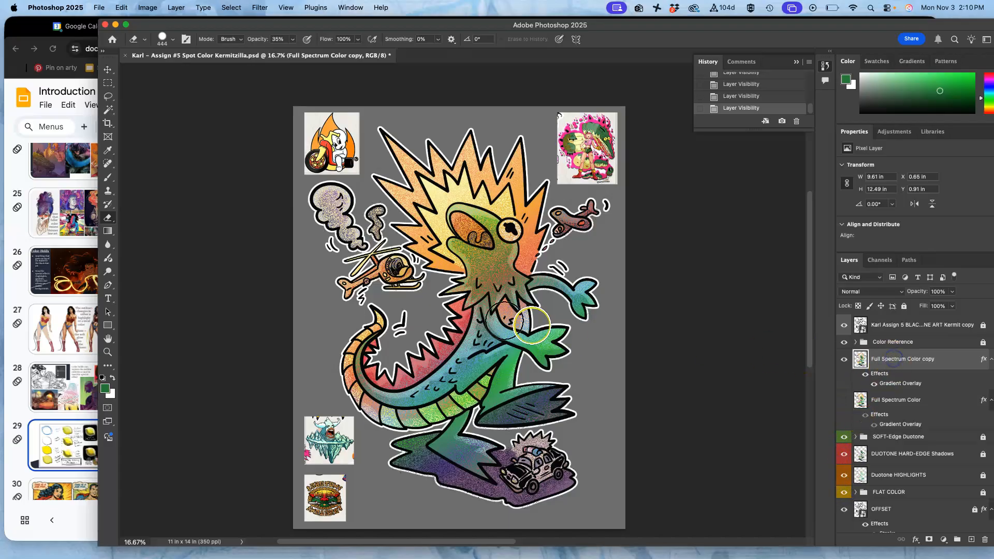
pyautogui.moveTo(320, 186)
pyautogui.mouseDown()
pyautogui.moveTo(321, 211)
pyautogui.moveTo(333, 213)
pyautogui.moveTo(319, 223)
pyautogui.moveTo(329, 215)
pyautogui.moveTo(342, 235)
pyautogui.moveTo(369, 244)
pyautogui.mouseUp()
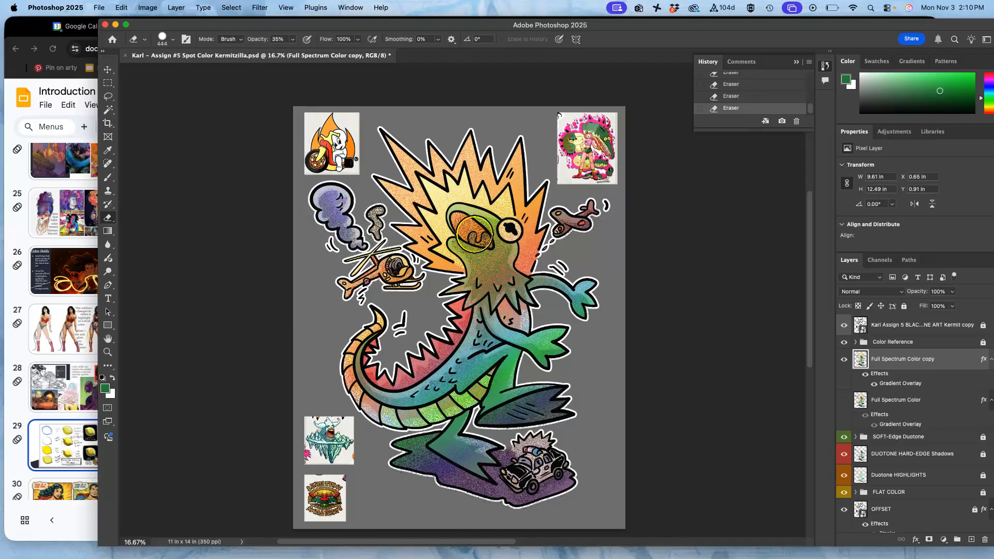
# Try erasing the grainy color over the creature's face and the airplane on the copy layer at 35% opacity.
pyautogui.moveTo(458, 221)
pyautogui.mouseDown()
pyautogui.moveTo(481, 241)
pyautogui.moveTo(503, 232)
pyautogui.mouseUp()
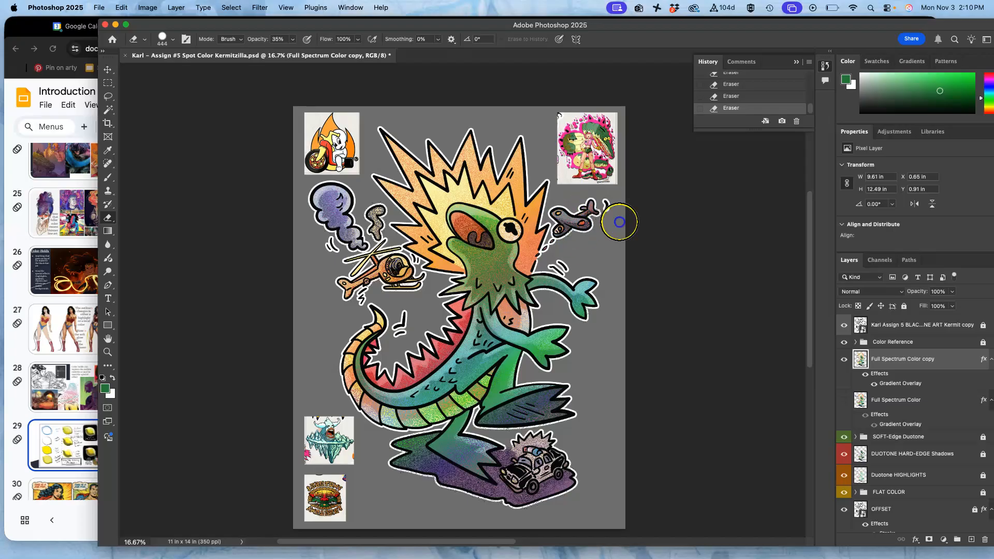
pyautogui.press('super+z')
pyautogui.press('super+z')
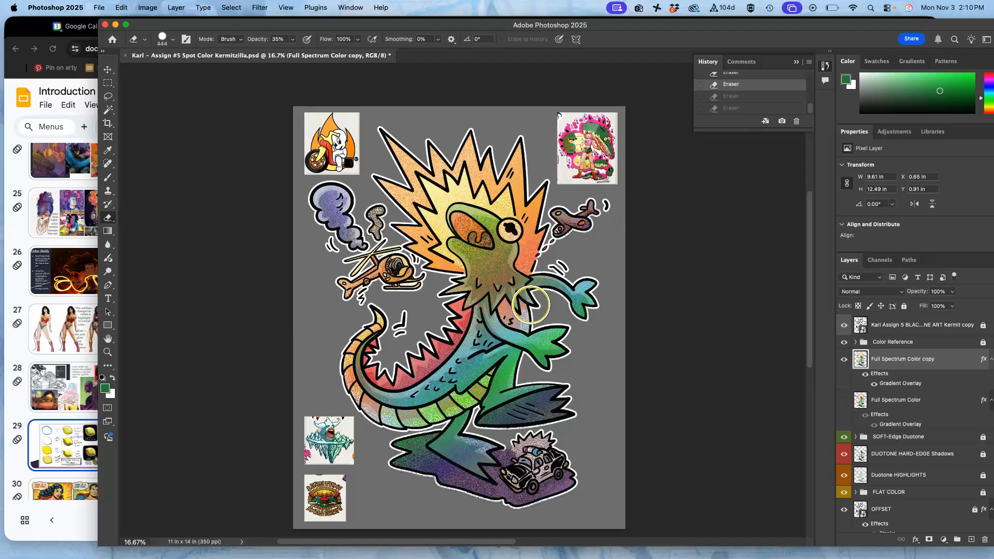
# Set the Eraser's hardness to 10% and partially erase the grainy overlay across the creature's face, collar and belly, the helicopter and the small smoke puff.
pyautogui.press('super+equal')
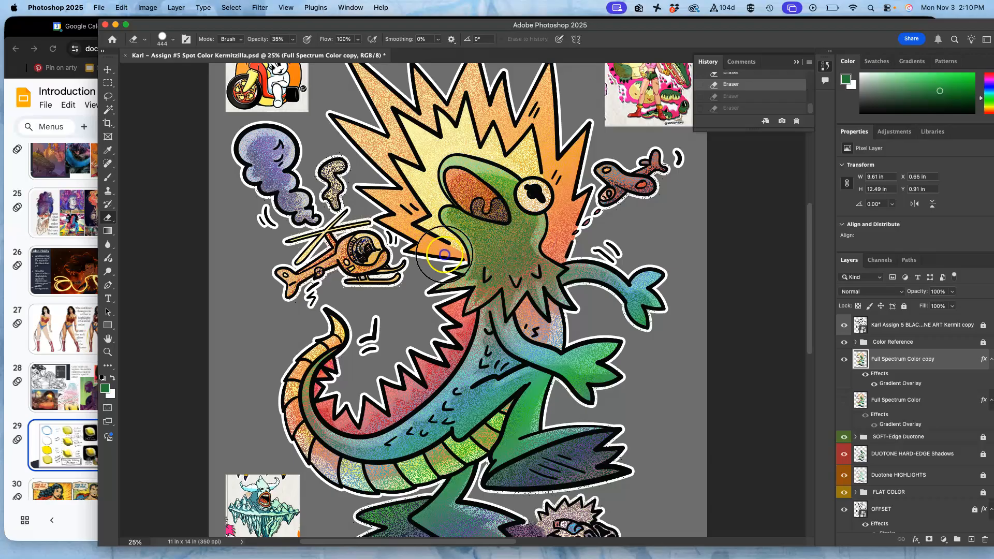
pyautogui.press('super+shift+z')
pyautogui.press('super+shift+z')
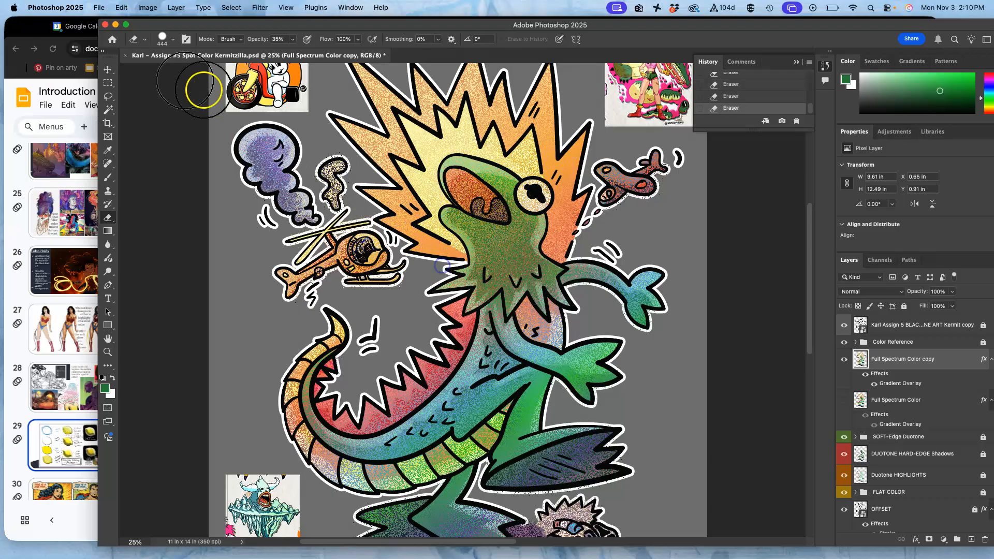
pyautogui.click(162, 38)
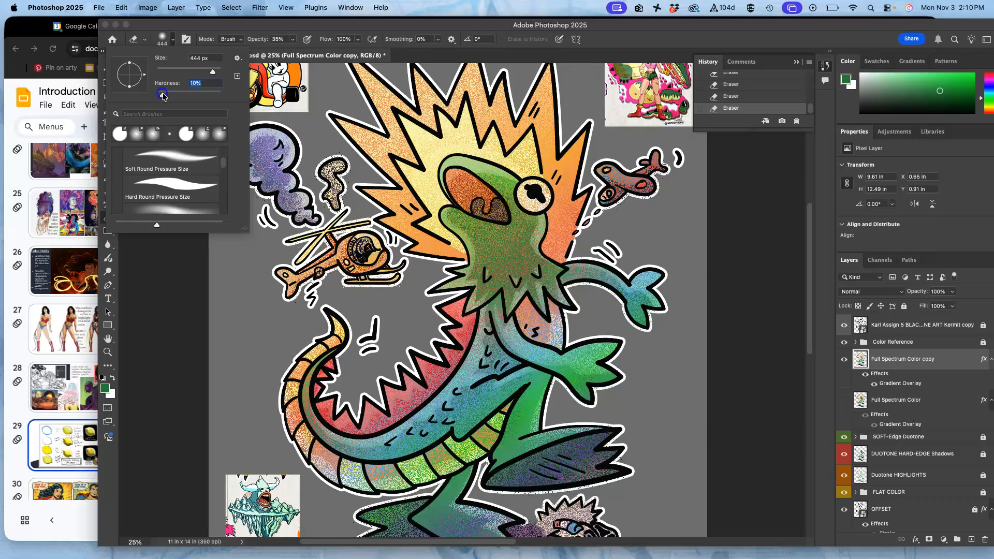
pyautogui.click(526, 237)
pyautogui.moveTo(365, 249)
pyautogui.mouseDown()
pyautogui.moveTo(346, 247)
pyautogui.moveTo(382, 252)
pyautogui.moveTo(342, 269)
pyautogui.moveTo(273, 272)
pyautogui.moveTo(374, 238)
pyautogui.moveTo(344, 207)
pyautogui.moveTo(331, 166)
pyautogui.moveTo(373, 255)
pyautogui.moveTo(366, 295)
pyautogui.moveTo(386, 372)
pyautogui.moveTo(474, 418)
pyautogui.moveTo(505, 378)
pyautogui.moveTo(510, 303)
pyautogui.moveTo(539, 322)
pyautogui.moveTo(550, 446)
pyautogui.moveTo(630, 442)
pyautogui.mouseUp()
# Partially erase the grainy overlay on the creature's feet, the police car and the ground shadow.
pyautogui.moveTo(658, 384); pyautogui.dragTo(600, 308)
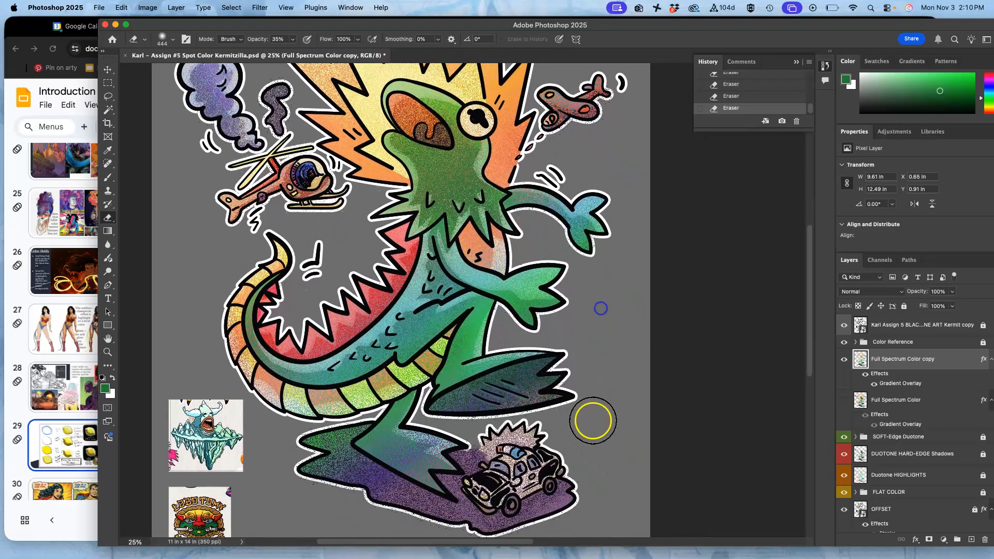
pyautogui.moveTo(552, 462)
pyautogui.mouseDown()
pyautogui.moveTo(505, 443)
pyautogui.moveTo(334, 437)
pyautogui.moveTo(239, 465)
pyautogui.mouseUp()
pyautogui.moveTo(553, 427)
pyautogui.mouseDown()
pyautogui.moveTo(439, 449)
pyautogui.moveTo(298, 524)
pyautogui.mouseUp()
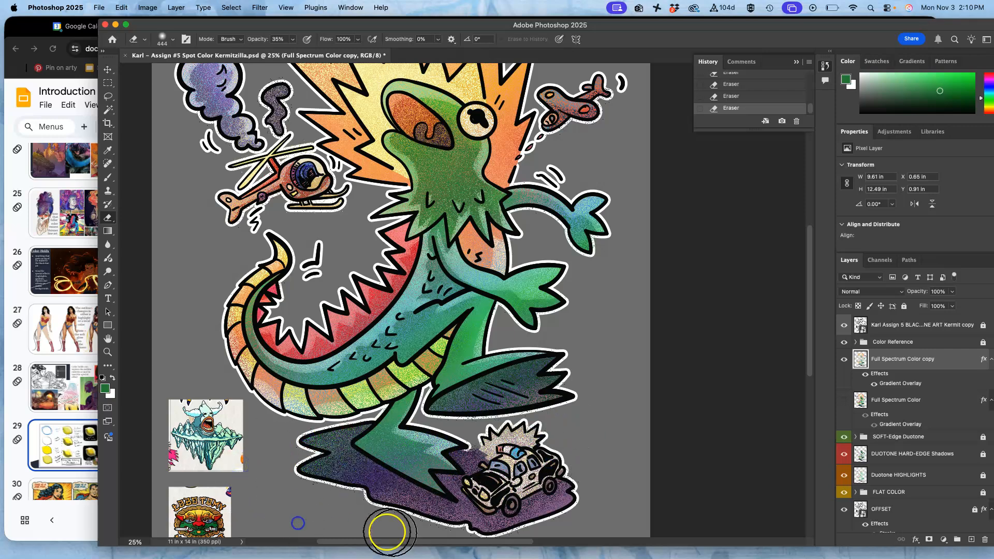
# Partially erase the grainy overlay on the airplane, the creature's face and mouth, and its outstretched upper arm.
pyautogui.moveTo(640, 301); pyautogui.dragTo(614, 429)
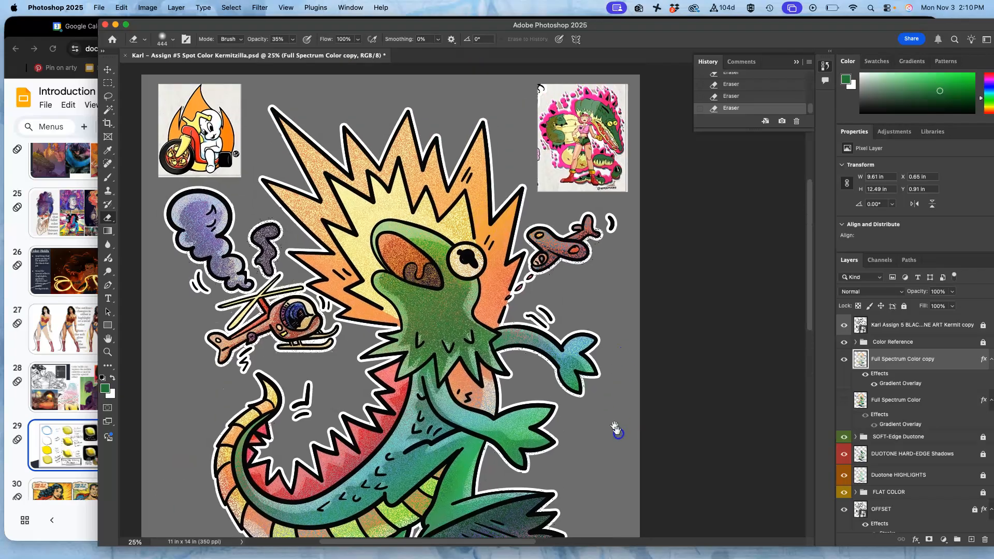
pyautogui.moveTo(393, 217)
pyautogui.mouseDown()
pyautogui.moveTo(505, 210)
pyautogui.moveTo(603, 262)
pyautogui.mouseUp()
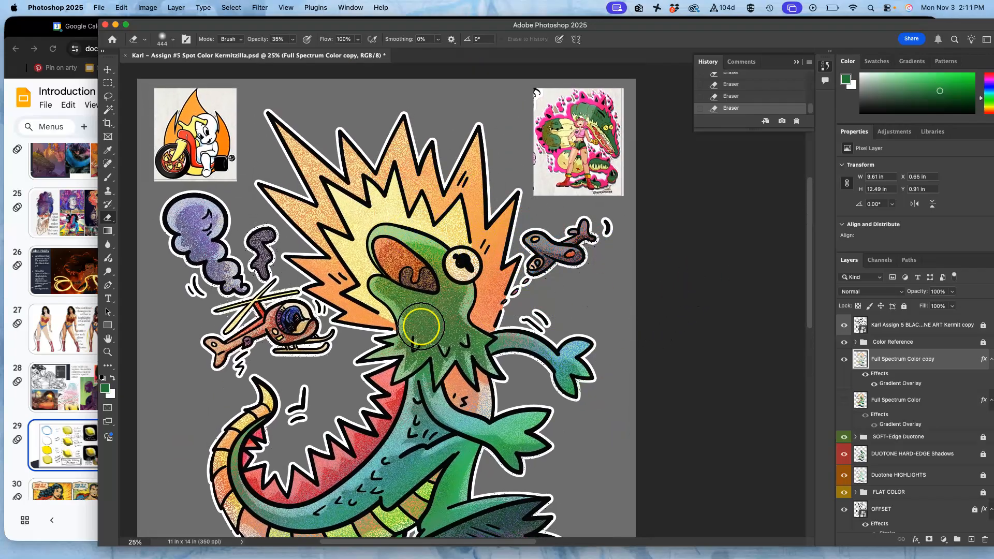
pyautogui.moveTo(427, 268); pyautogui.dragTo(416, 282)
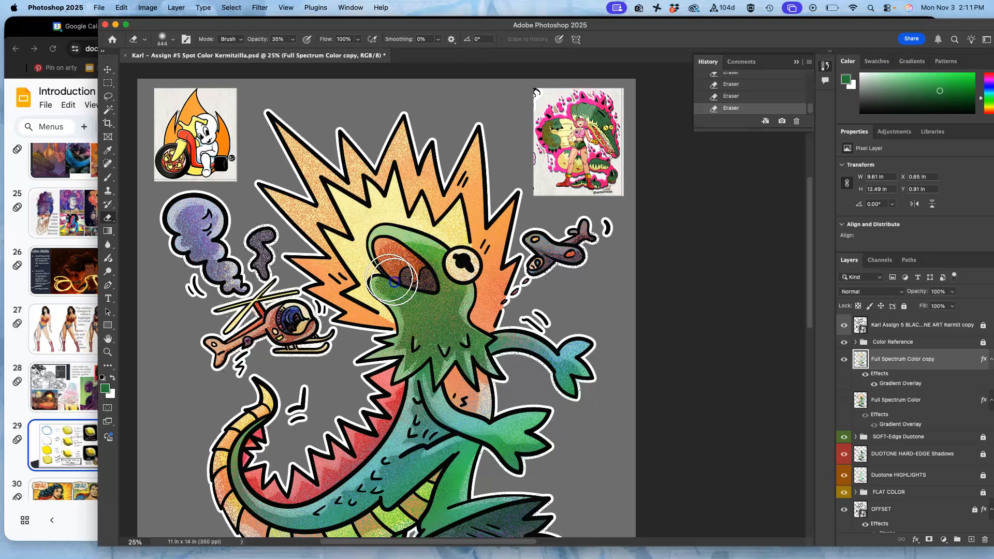
pyautogui.moveTo(546, 369)
pyautogui.mouseDown()
pyautogui.moveTo(528, 354)
pyautogui.moveTo(436, 346)
pyautogui.moveTo(438, 374)
pyautogui.moveTo(463, 386)
pyautogui.moveTo(525, 340)
pyautogui.mouseUp()
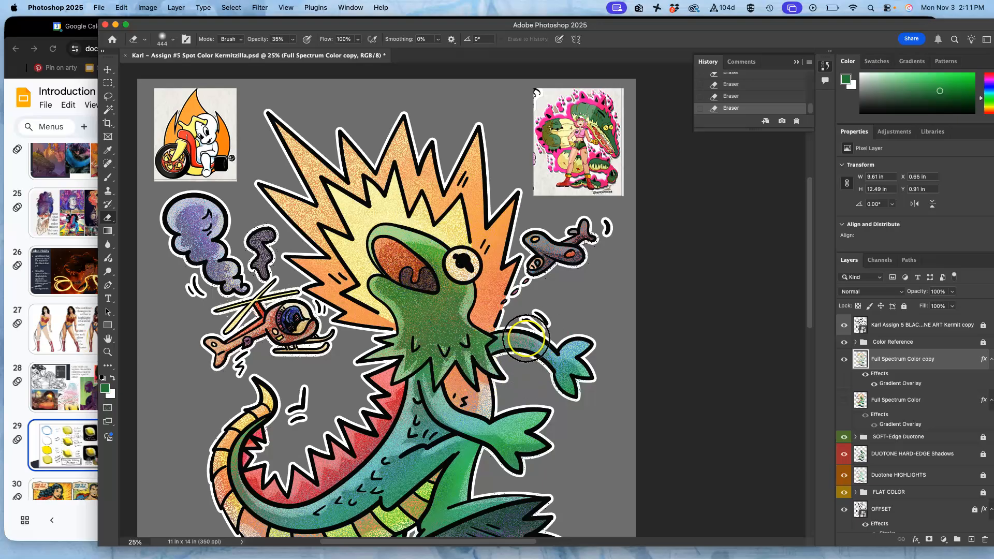
# Compare the whole illustration with the Full Spectrum Color copy layer hidden and shown.
pyautogui.press('super+minus')
pyautogui.press('super+minus')
pyautogui.moveTo(589, 347); pyautogui.dragTo(581, 313)
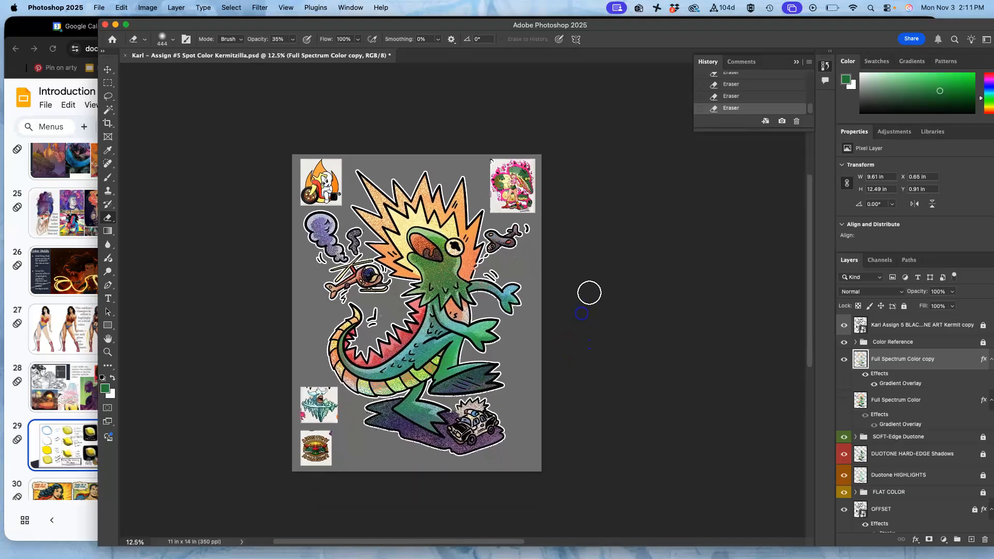
pyautogui.click(843, 361)
pyautogui.click(843, 361)
pyautogui.click(844, 359)
pyautogui.click(844, 360)
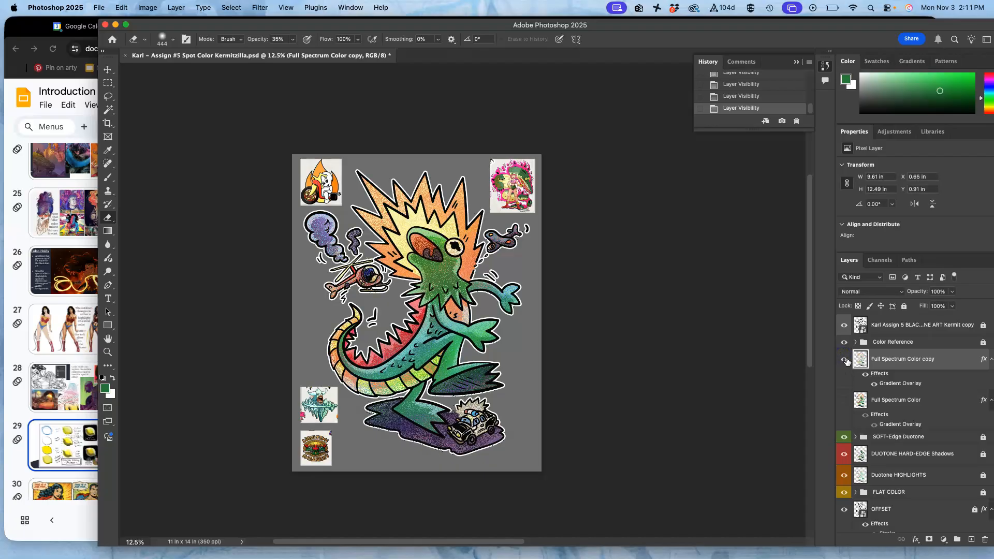
pyautogui.click(846, 357)
pyautogui.click(846, 358)
# Set the Gradient Overlay blend mode of the Full Spectrum Color copy layer to Normal.
pyautogui.doubleClick(889, 385)
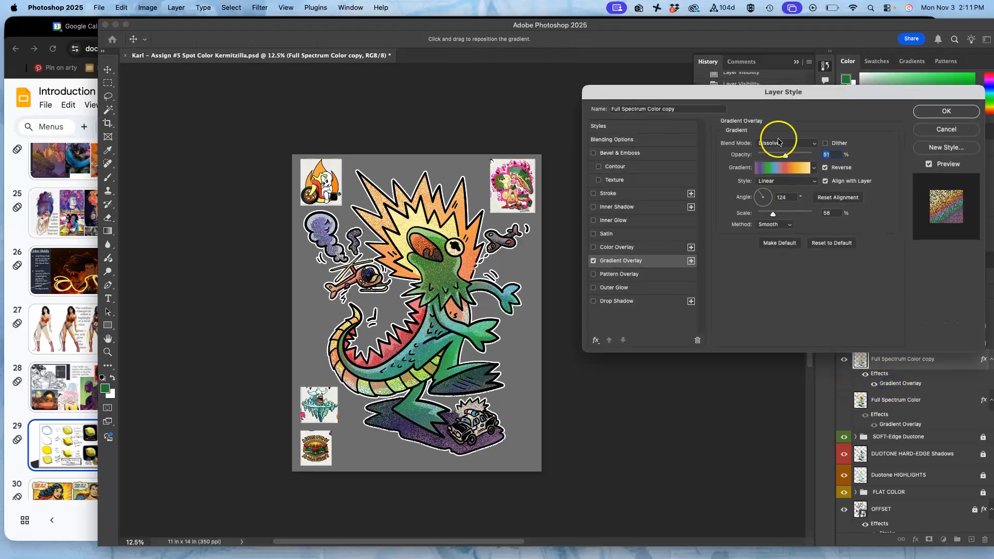
pyautogui.click(777, 143)
pyautogui.click(780, 133)
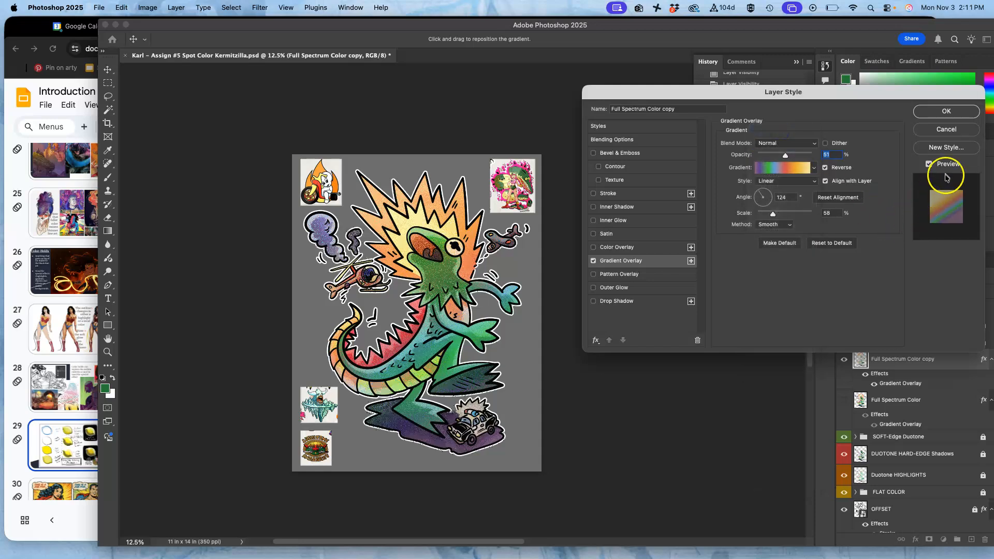
pyautogui.click(946, 110)
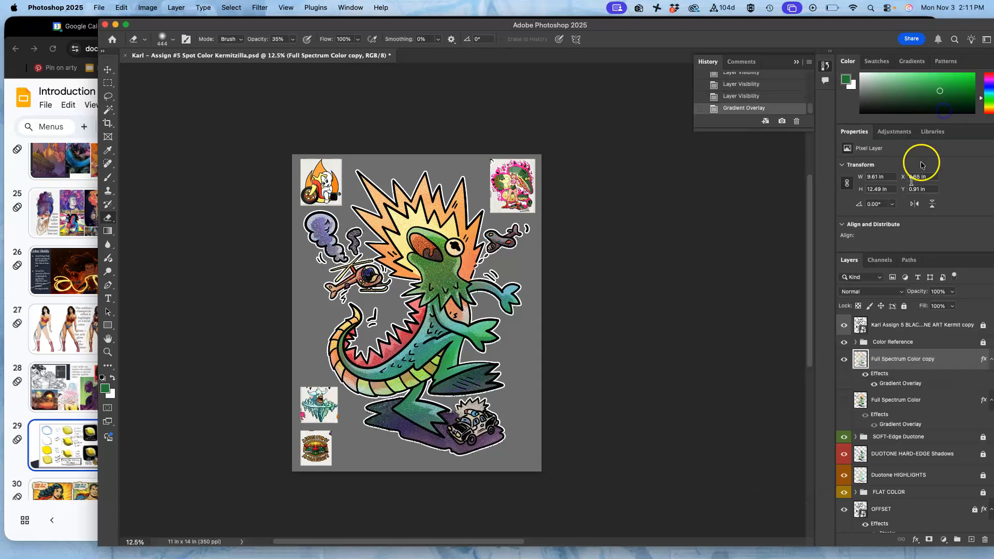
pyautogui.click(889, 438)
pyautogui.click(885, 455)
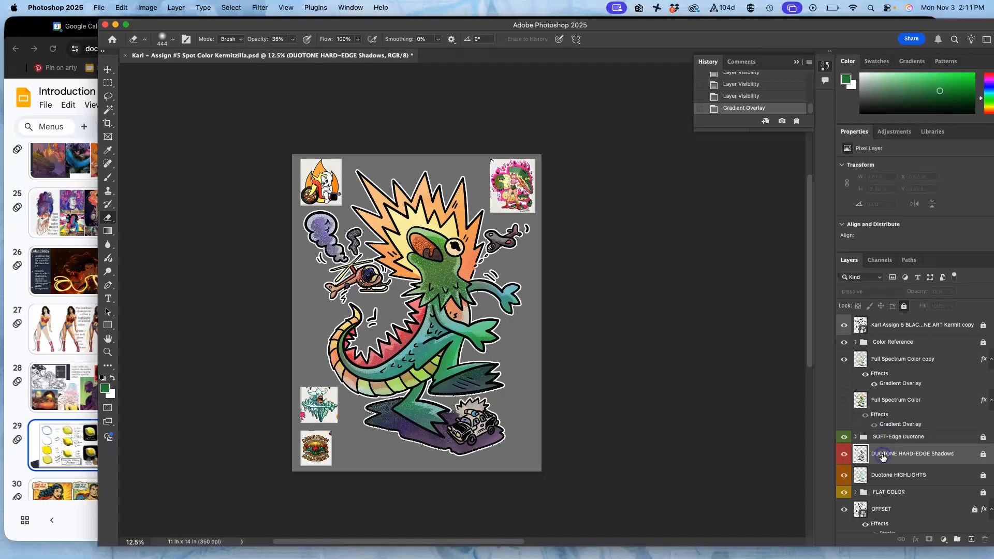
pyautogui.click(657, 336)
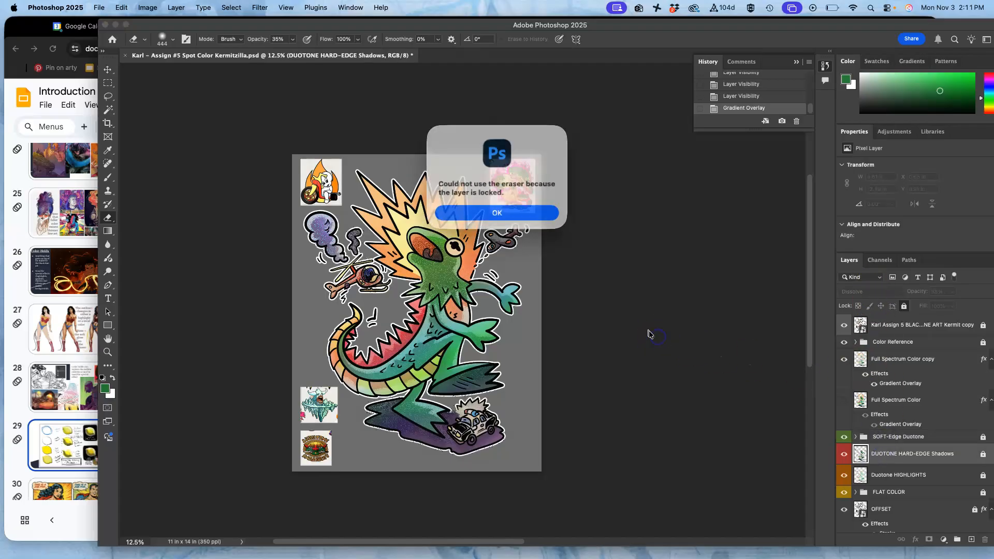
pyautogui.click(523, 210)
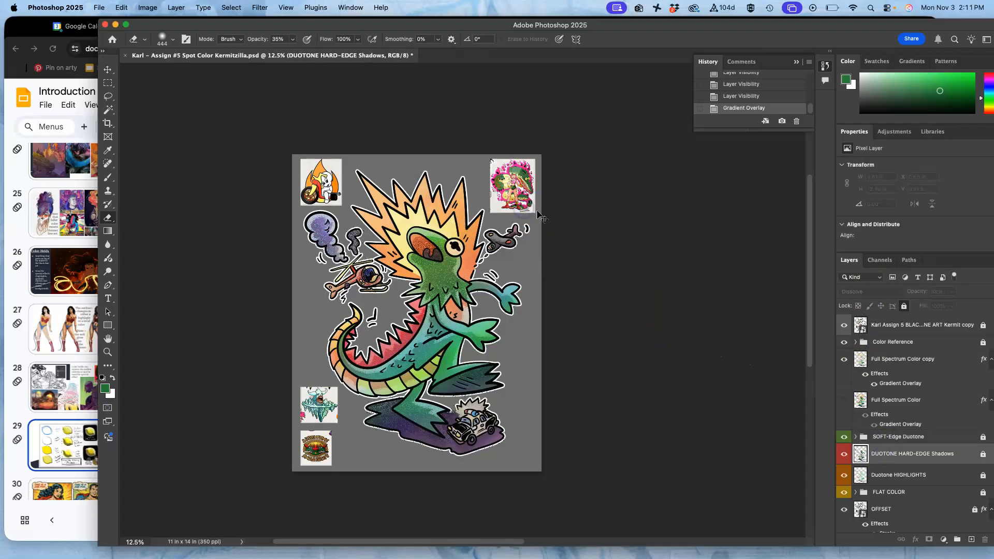
# Examine the blended gradient colors up close on the creature's body, tail and feet and on the police car.
pyautogui.press('super+equal')
pyautogui.press('super+equal')
pyautogui.press('super+equal')
pyautogui.press('super+equal')
pyautogui.moveTo(428, 251); pyautogui.dragTo(660, 171)
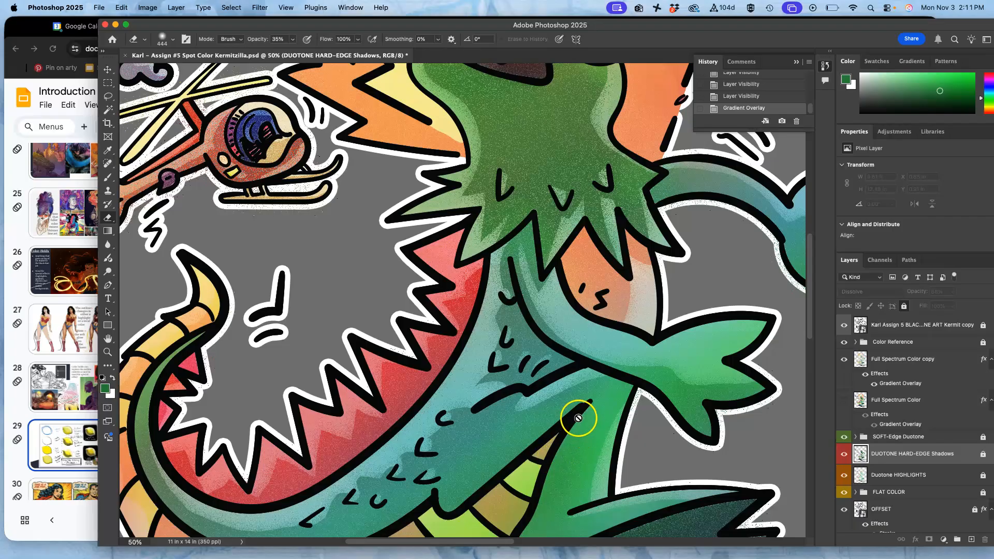
pyautogui.scroll(-10, 579, 418)
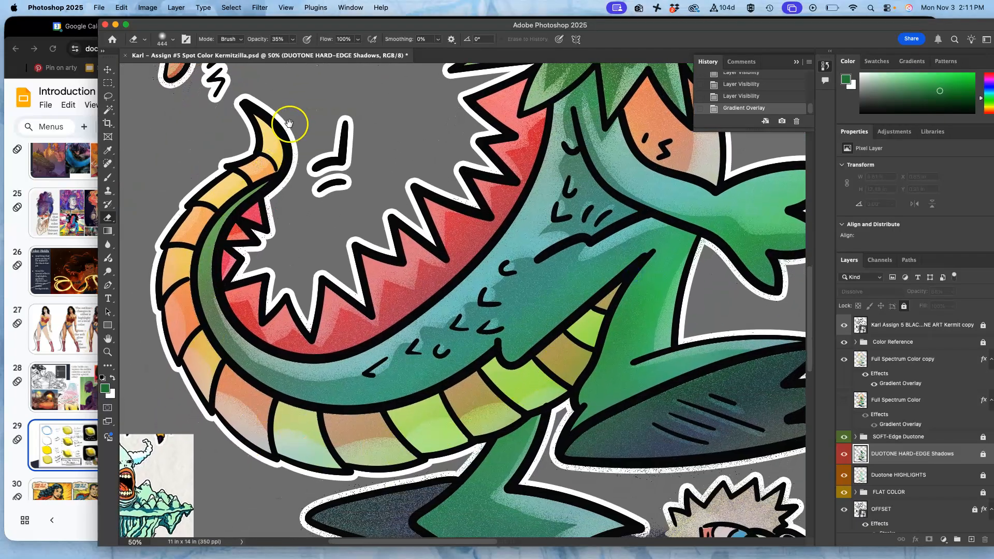
pyautogui.scroll(-10, 313, 413)
pyautogui.hscroll(5, 312, 413)
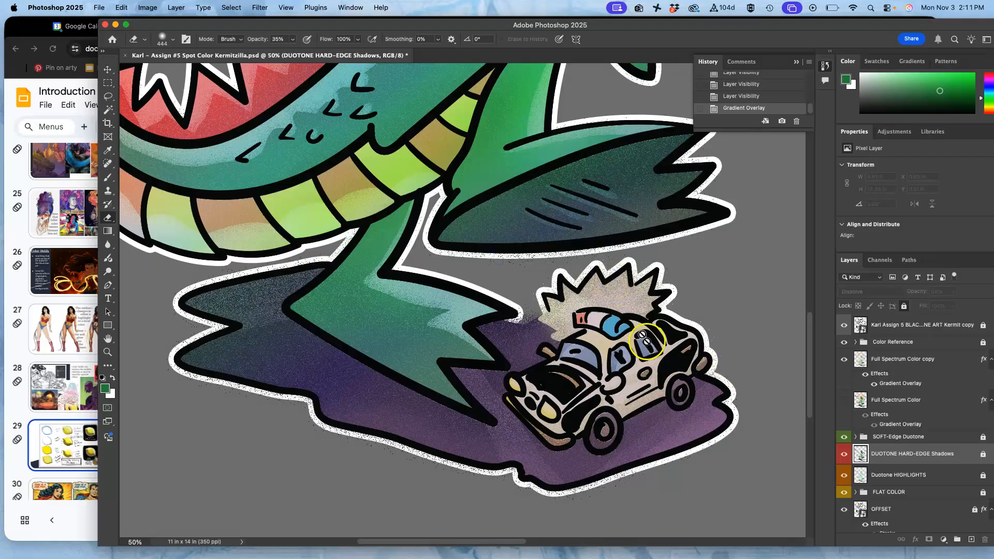
# Partially erase the overlay on the police car and the burst behind it on the Full Spectrum Color copy layer.
pyautogui.click(897, 374)
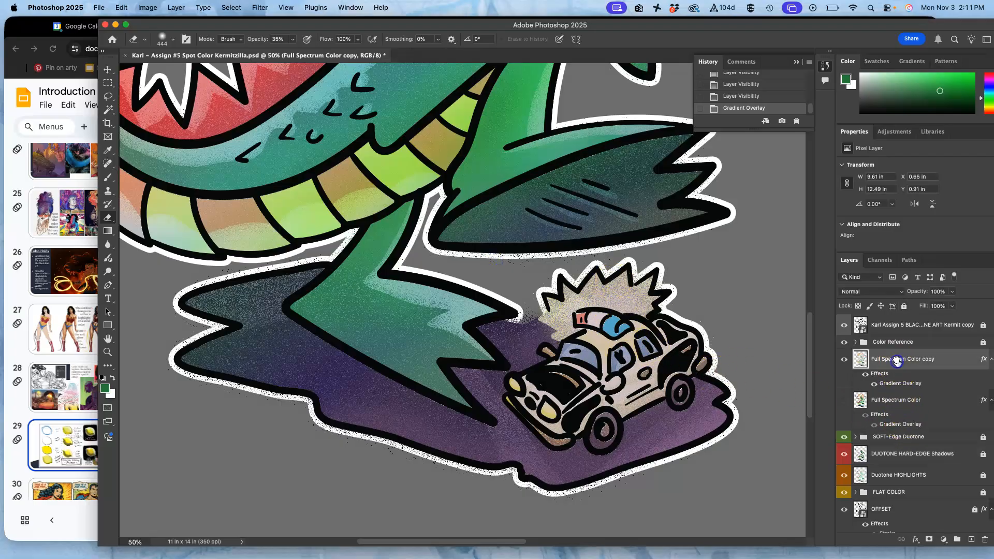
pyautogui.moveTo(590, 306)
pyautogui.mouseDown()
pyautogui.moveTo(654, 309)
pyautogui.moveTo(646, 322)
pyautogui.moveTo(648, 303)
pyautogui.moveTo(657, 314)
pyautogui.moveTo(664, 292)
pyautogui.moveTo(655, 317)
pyautogui.moveTo(619, 296)
pyautogui.moveTo(588, 317)
pyautogui.mouseUp()
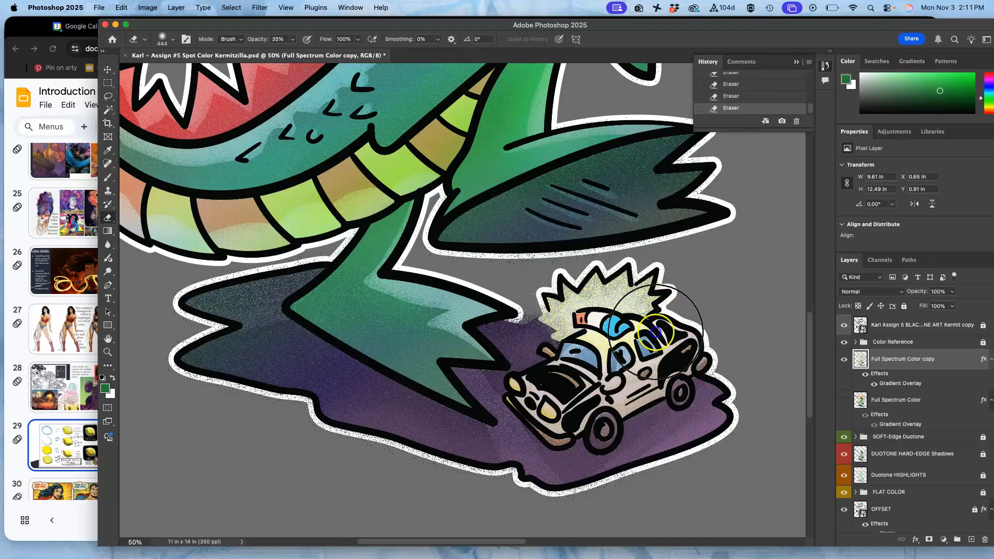